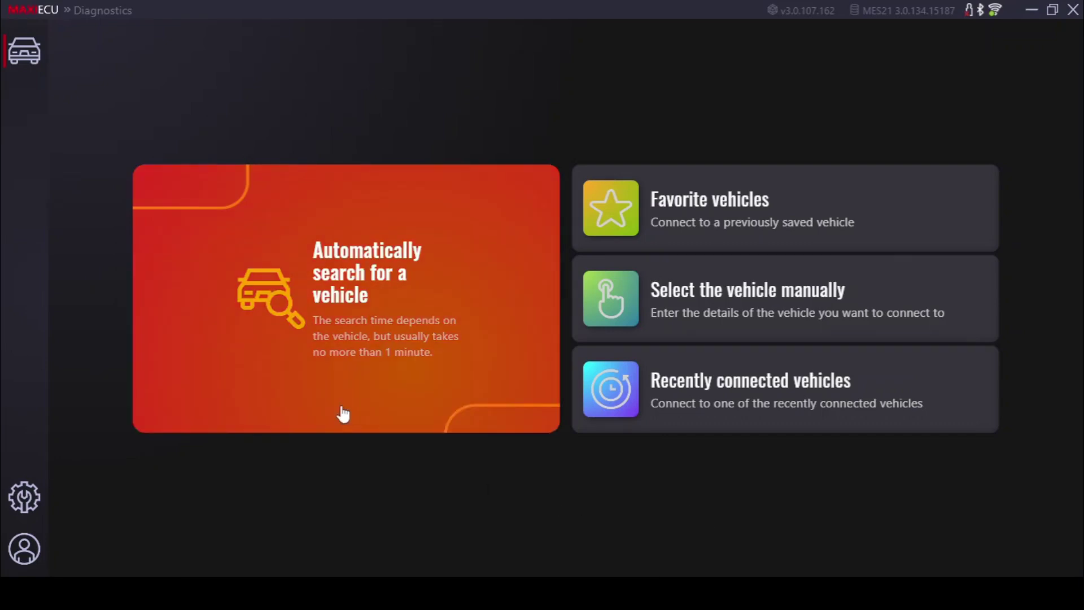
- Manually select the vehicle as a Mercedes CLK [W209], year 2007, with the 612.967 2.7 Bosch EDC15C6 diesel engine
left_click(359, 302)
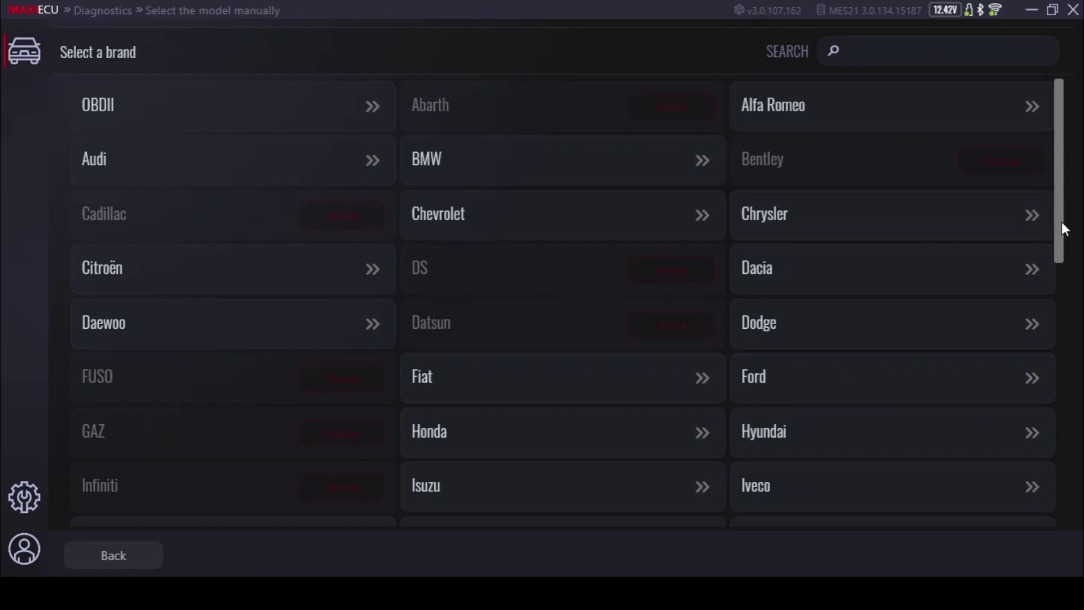
left_click_drag(1062, 222, 1080, 418)
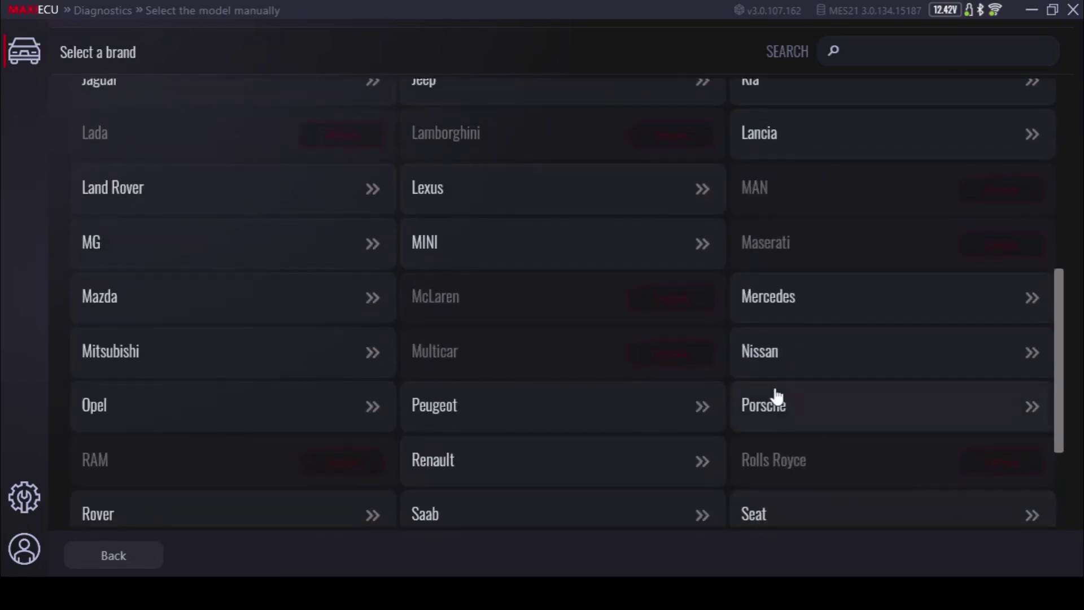
left_click(781, 301)
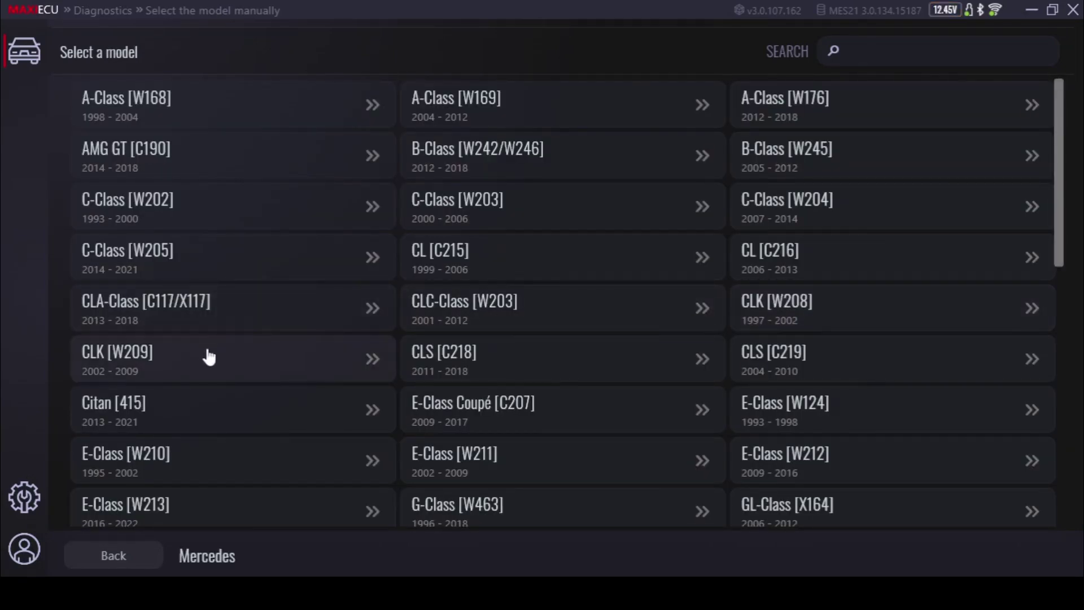
left_click(185, 364)
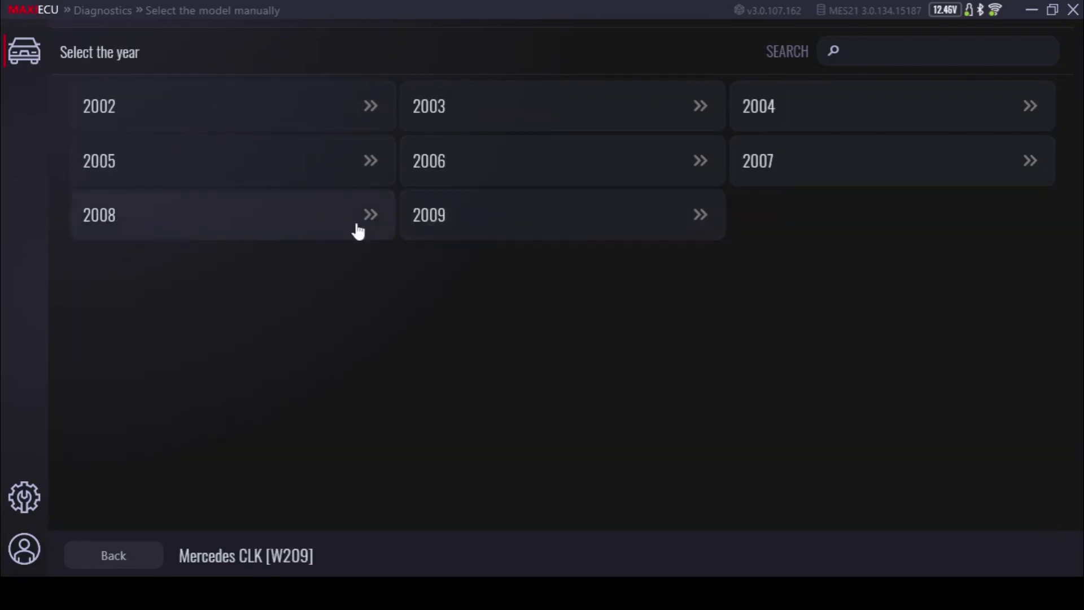
left_click(811, 160)
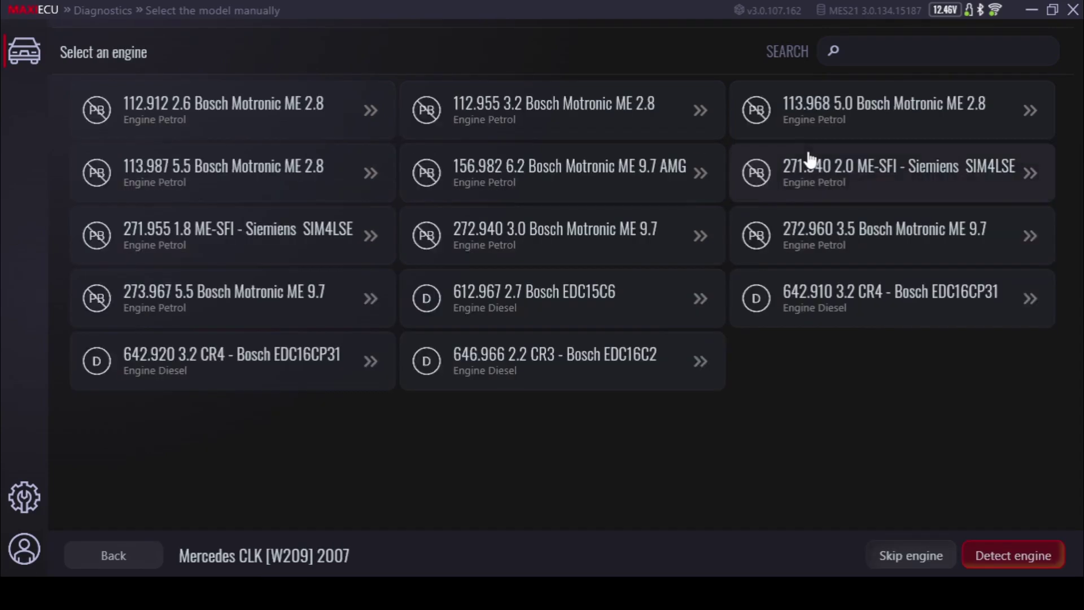
left_click(489, 309)
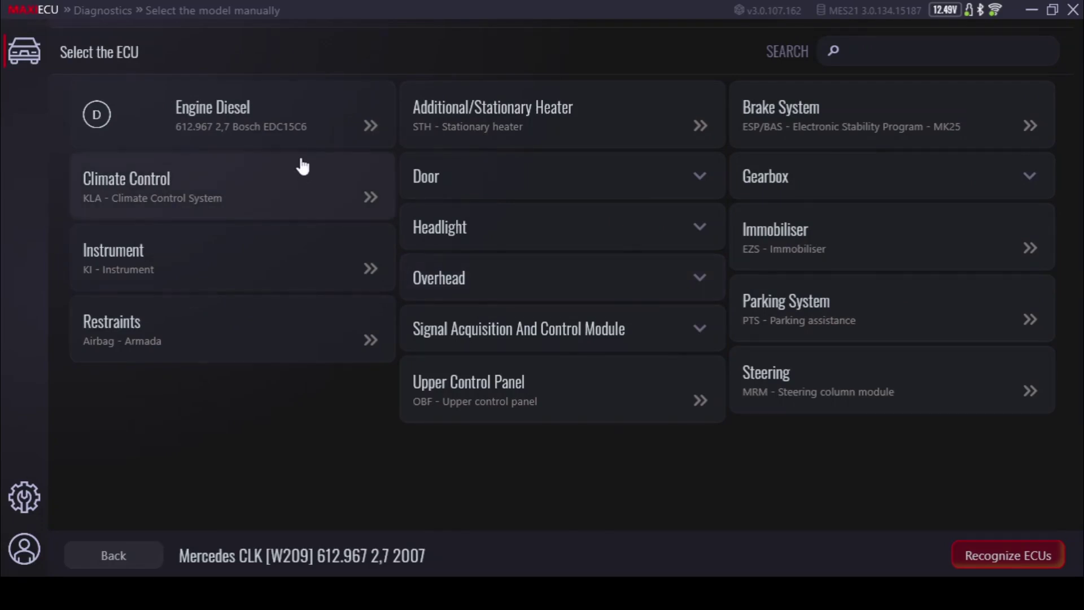
- Connect to the Engine Diesel ECU and check its stored error codes
left_click(276, 129)
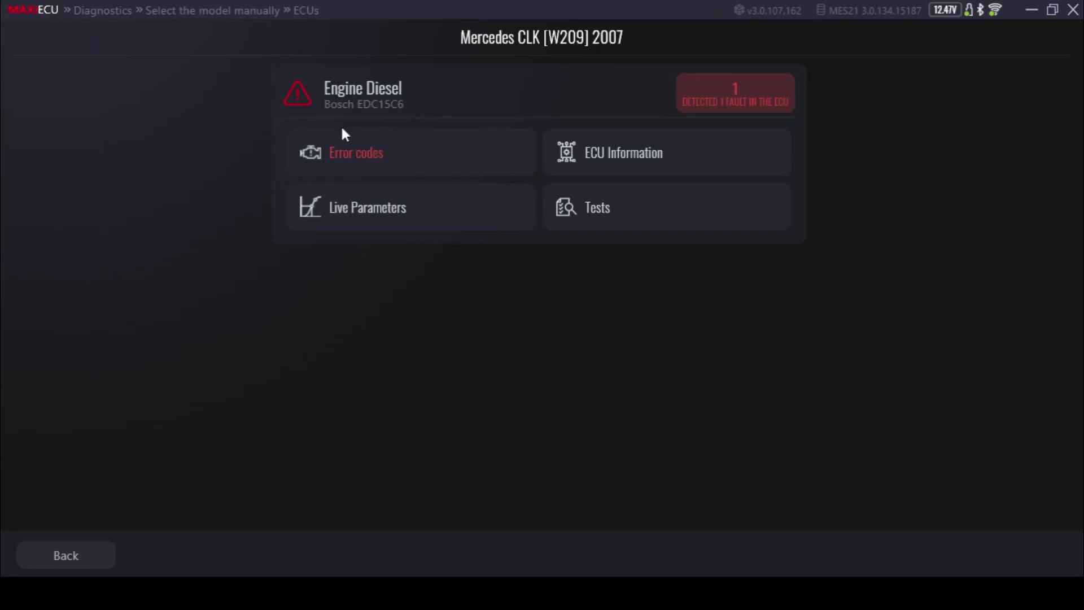
left_click(350, 152)
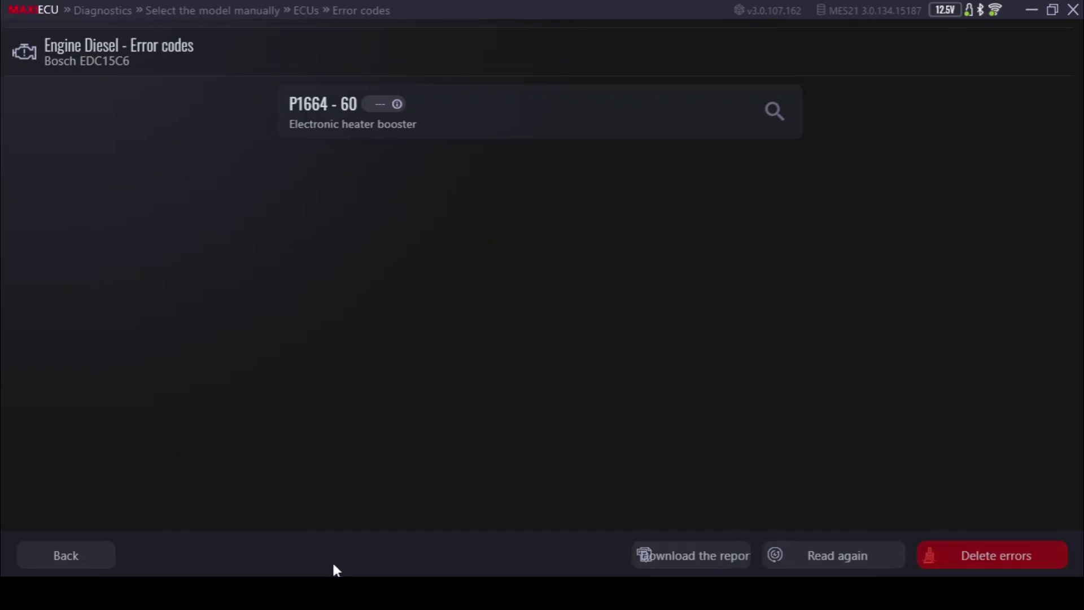
left_click(79, 556)
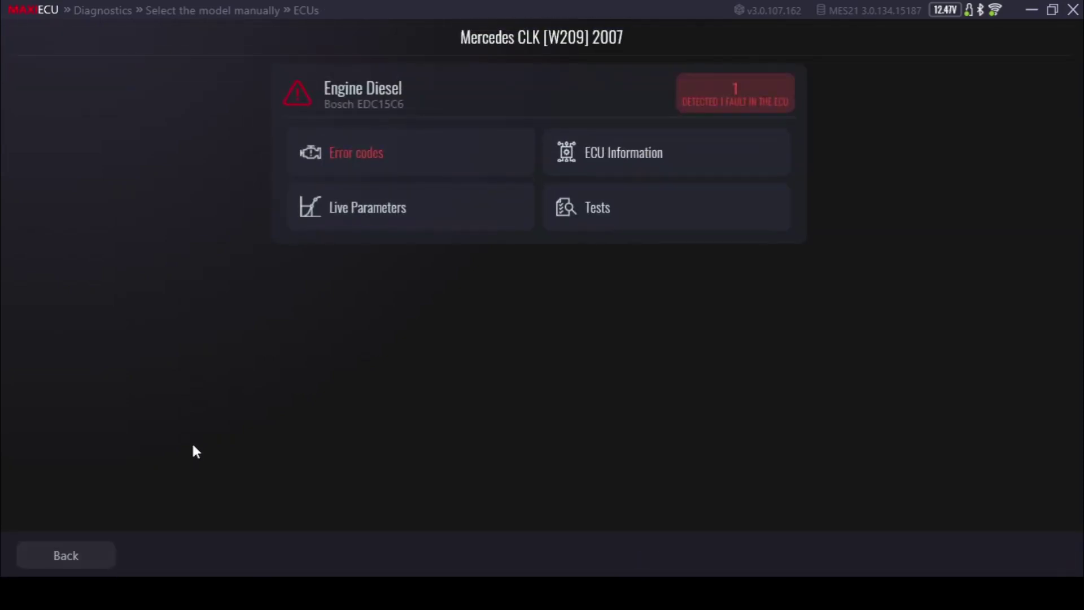
- Read the engine's live parameters for oil temperature, speed, atmospheric pressure, oil quality, oil level, cruise control switch, cruise control and clutch pedal switch
left_click(446, 223)
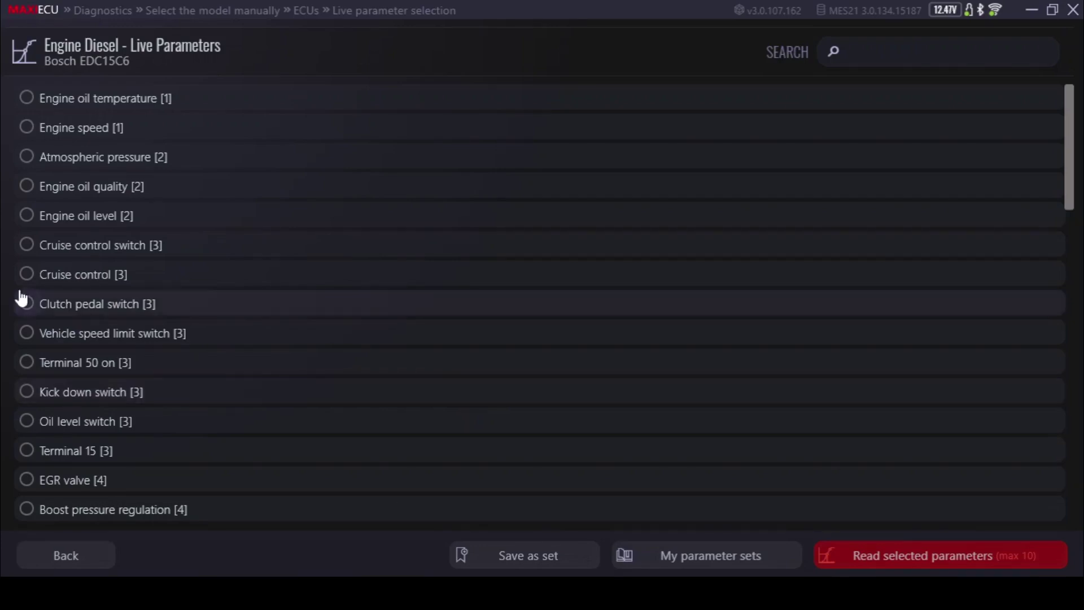
left_click(28, 98)
left_click(28, 126)
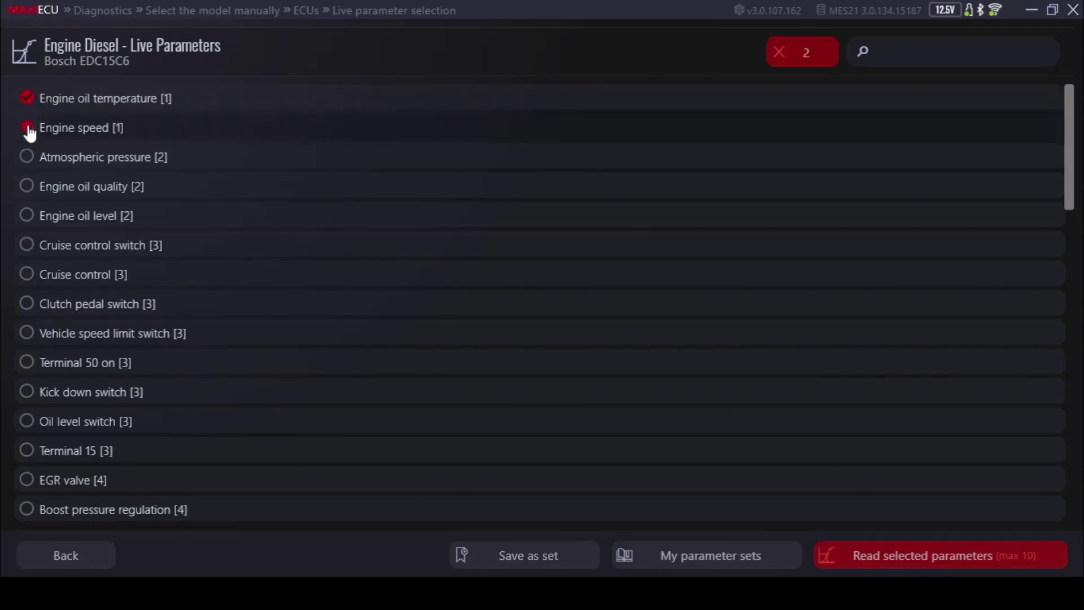
left_click(29, 157)
left_click(28, 187)
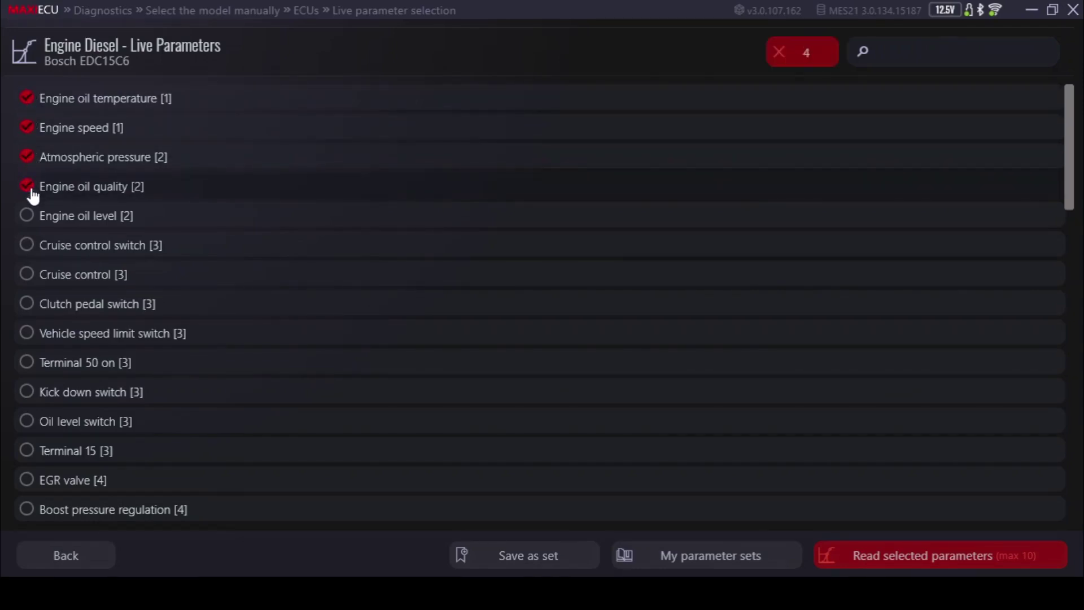
left_click(27, 216)
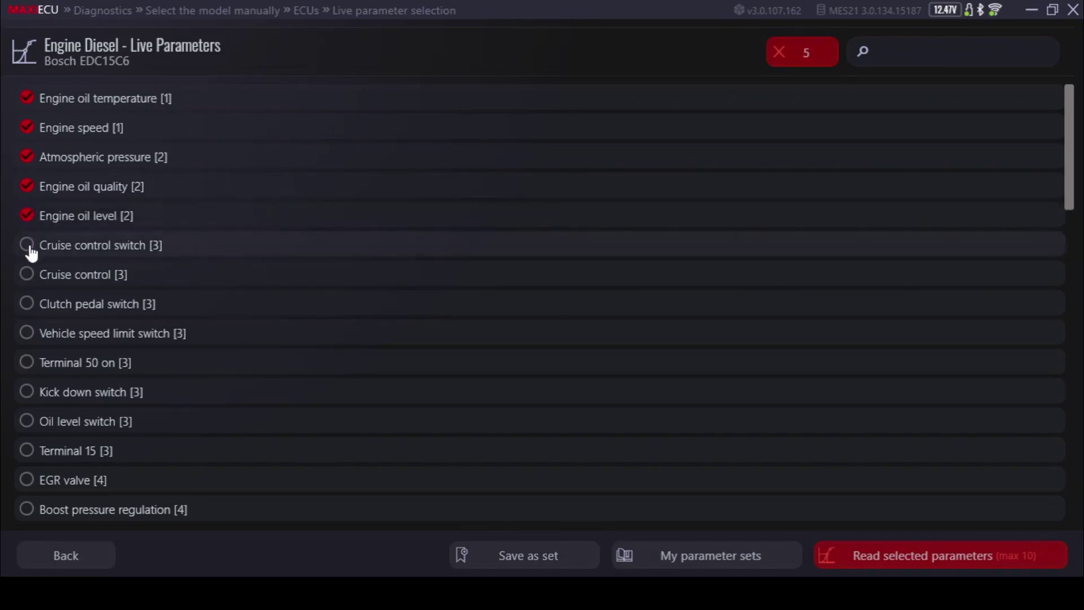
left_click(28, 246)
left_click(30, 273)
left_click(30, 302)
left_click(889, 555)
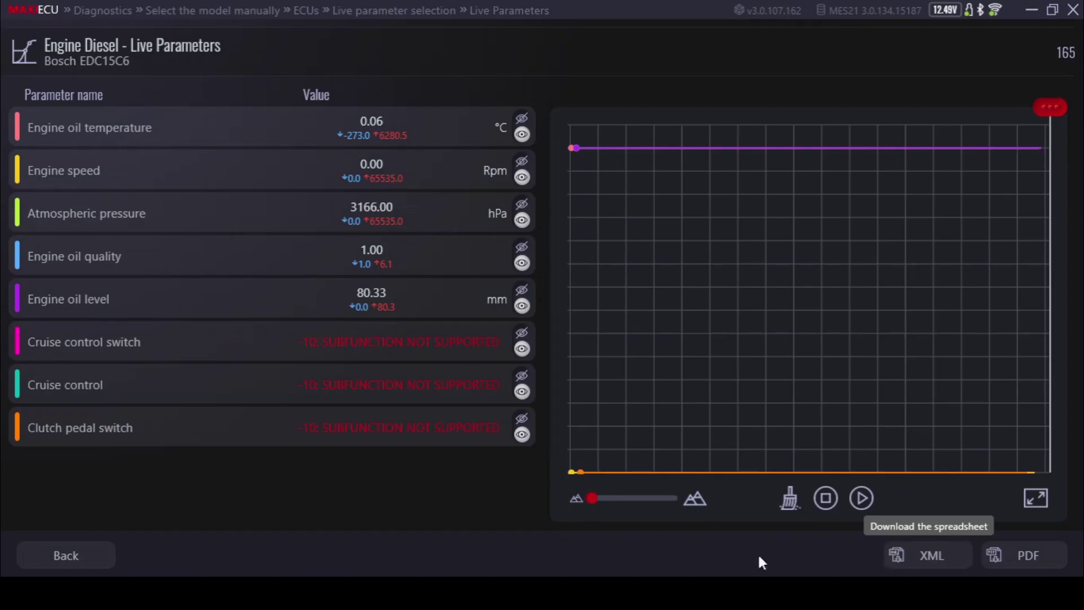
left_click(65, 556)
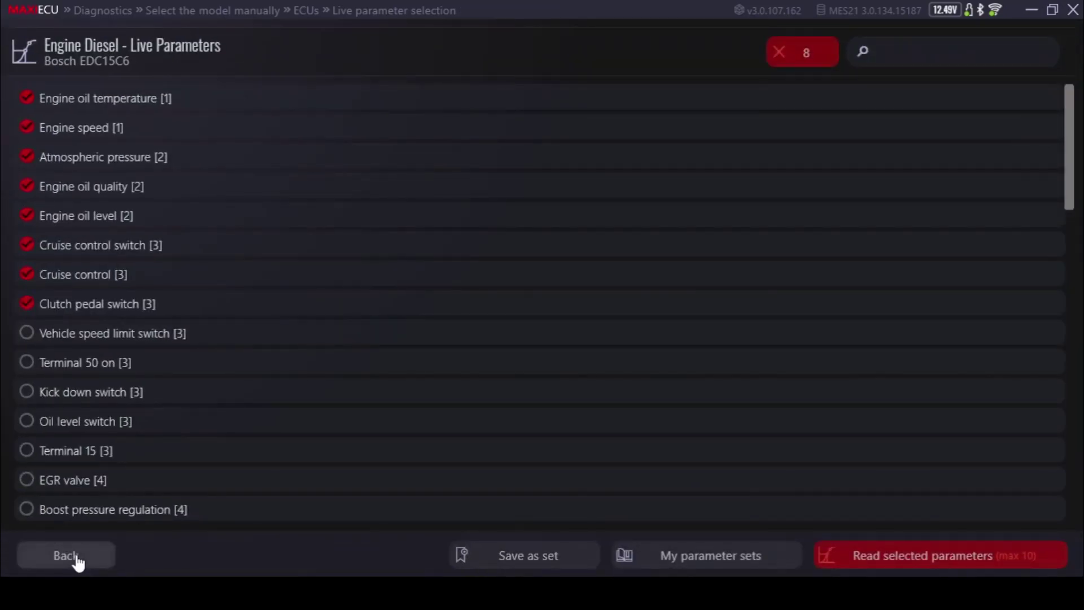
left_click(66, 556)
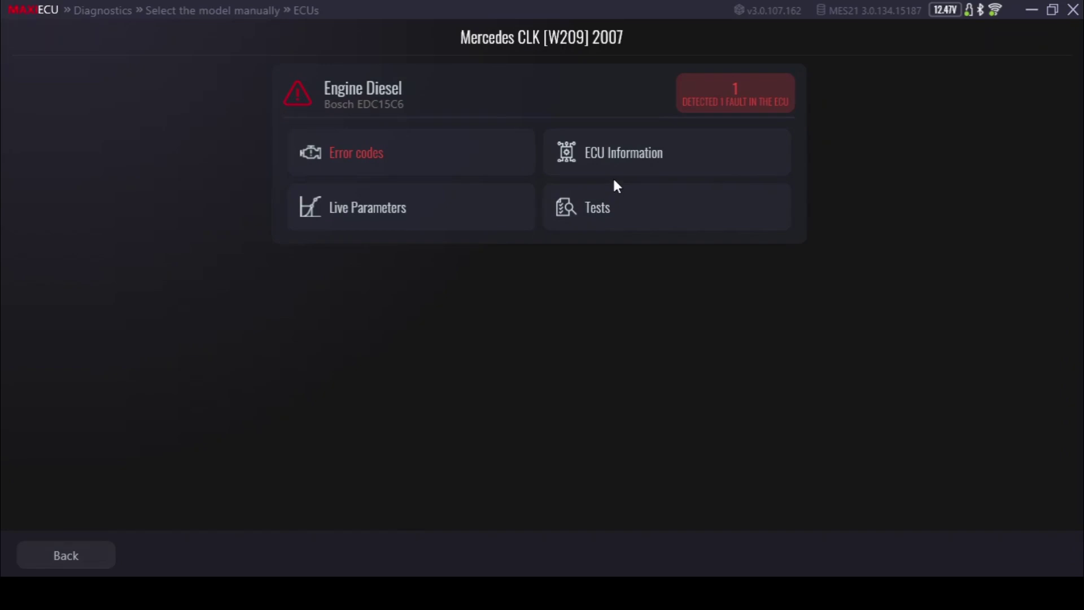
- Review the Engine Diesel ECU's available tests and its ECU information, and return to the ECU list
left_click(605, 222)
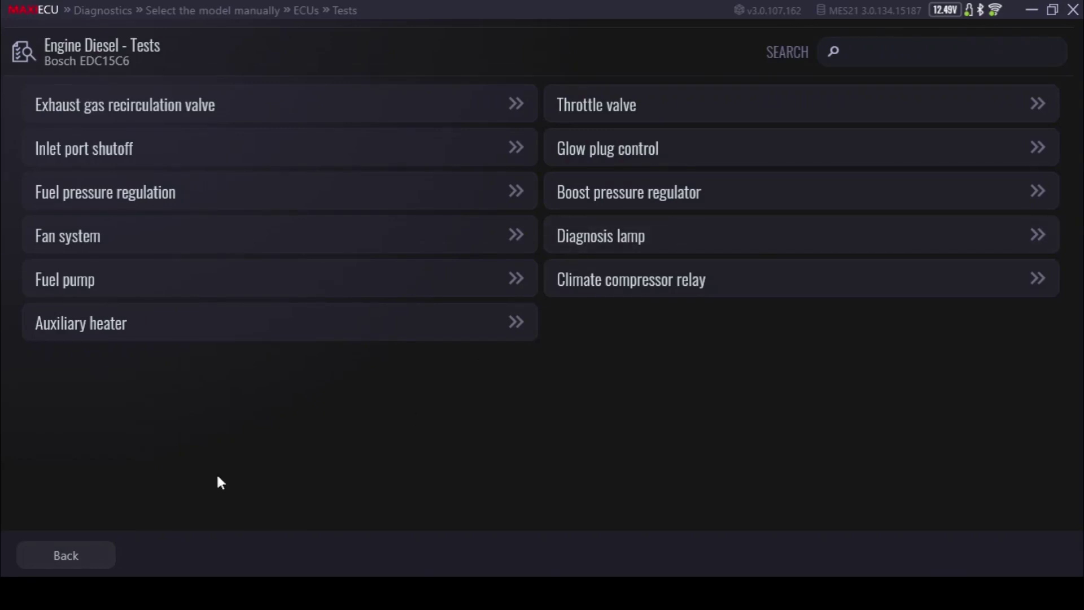
left_click(72, 555)
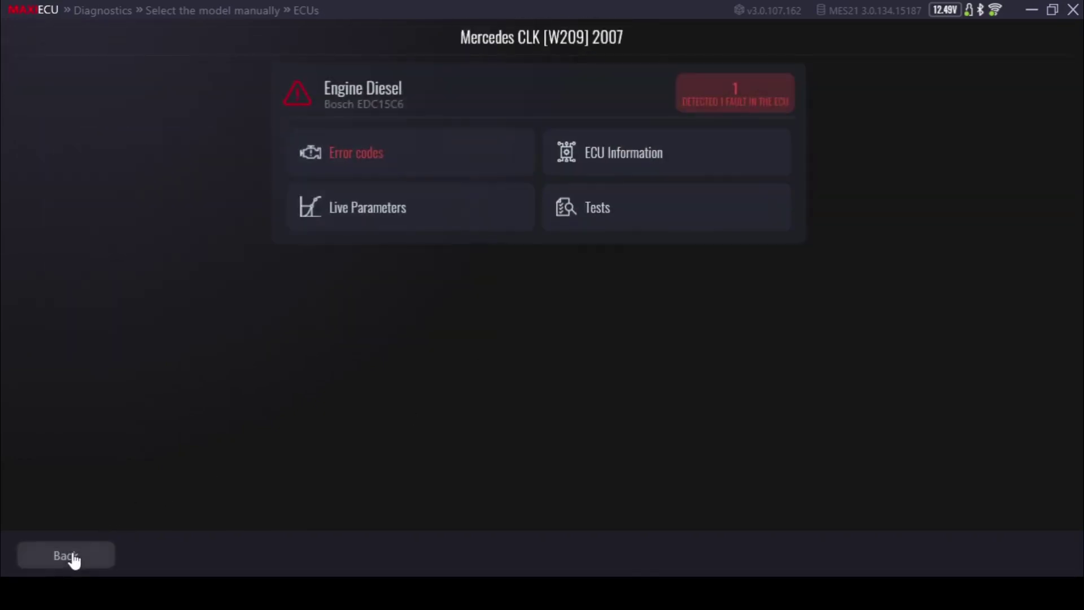
left_click(617, 162)
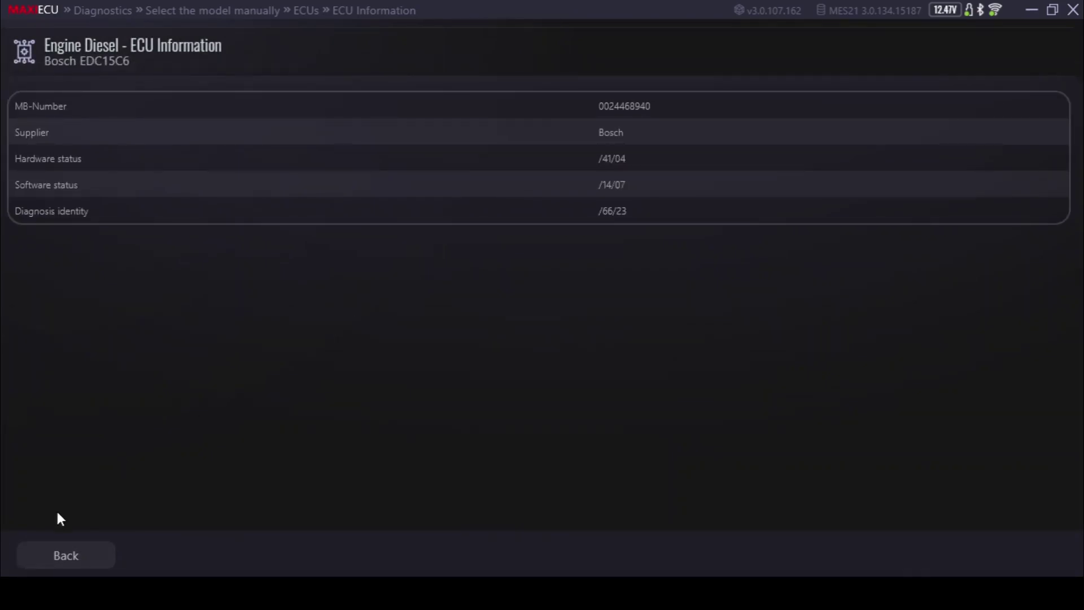
left_click(64, 558)
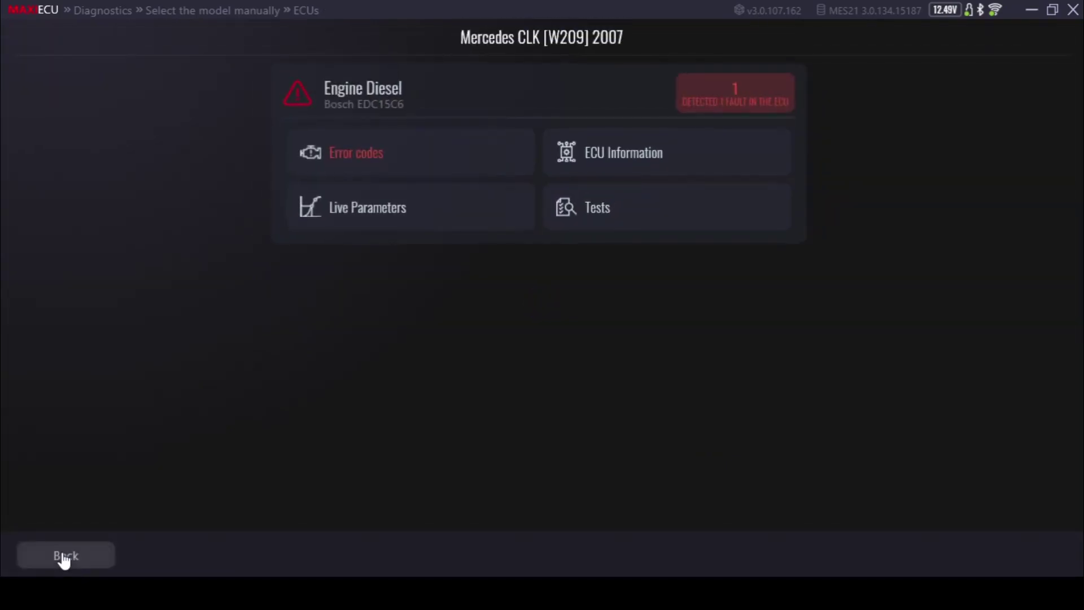
left_click(64, 558)
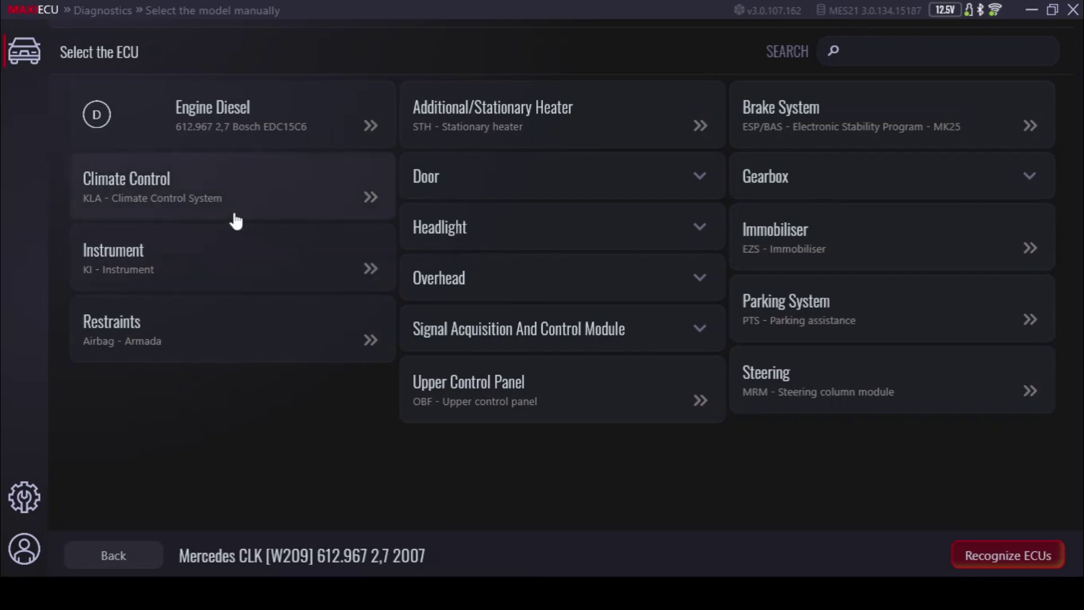
- Connect to the Climate Control ECU and check its error codes and the list of available live parameters
left_click(207, 191)
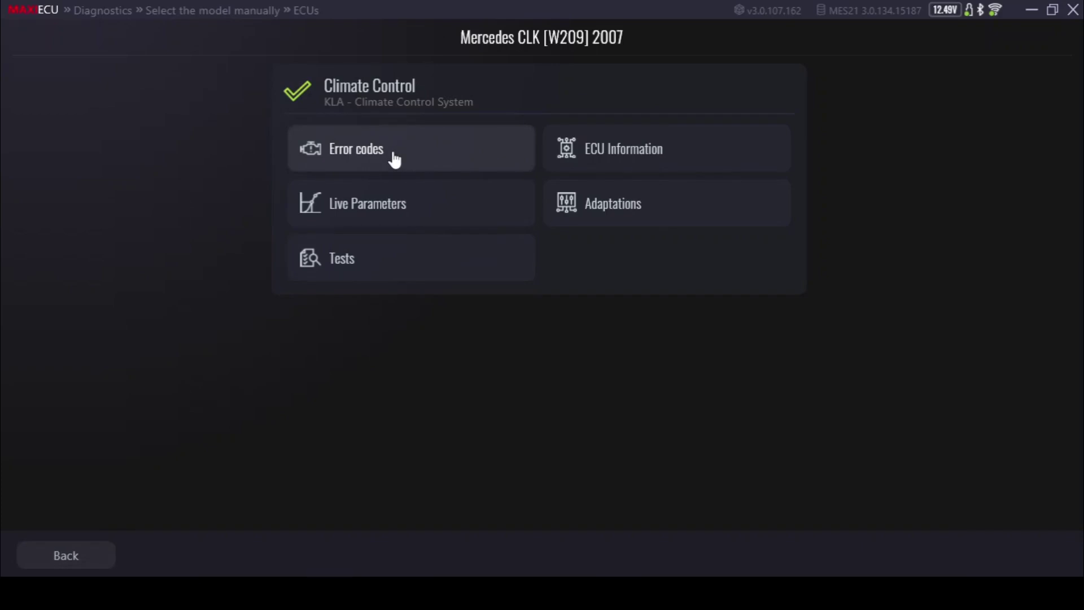
left_click(394, 158)
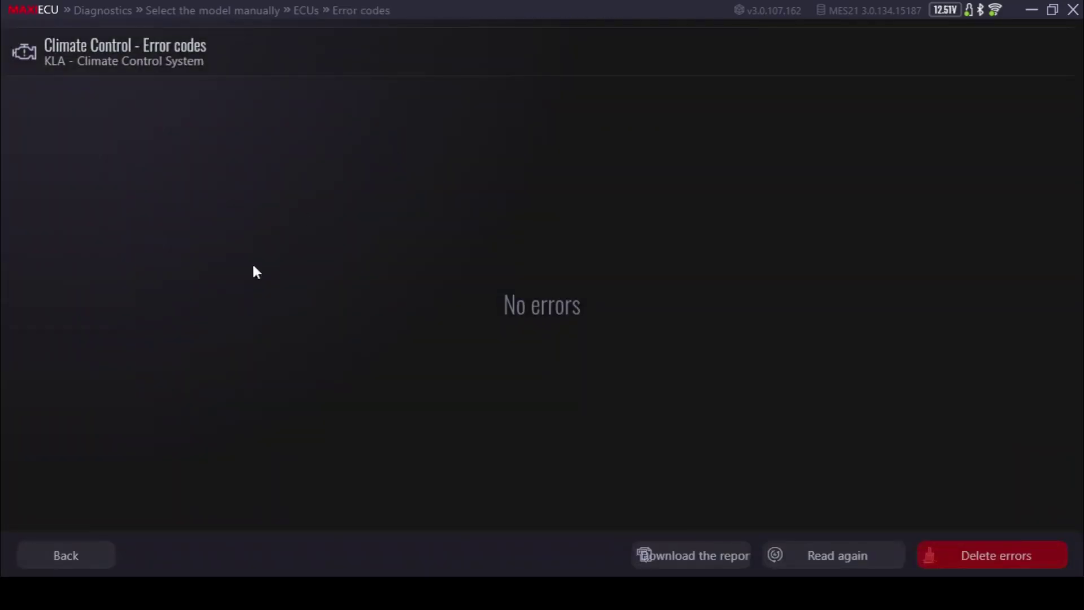
left_click(58, 557)
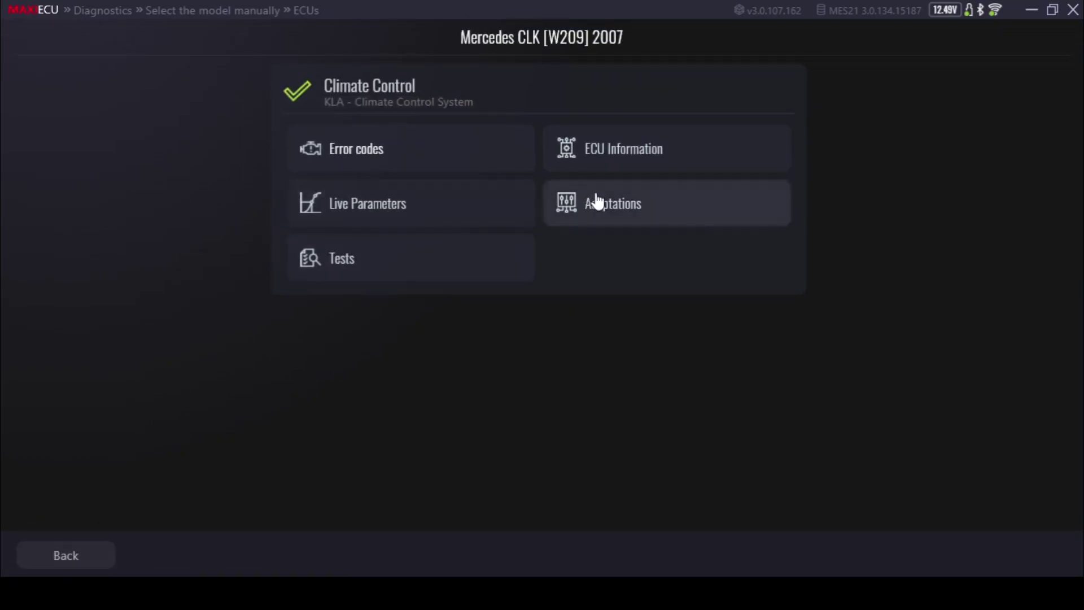
left_click(479, 212)
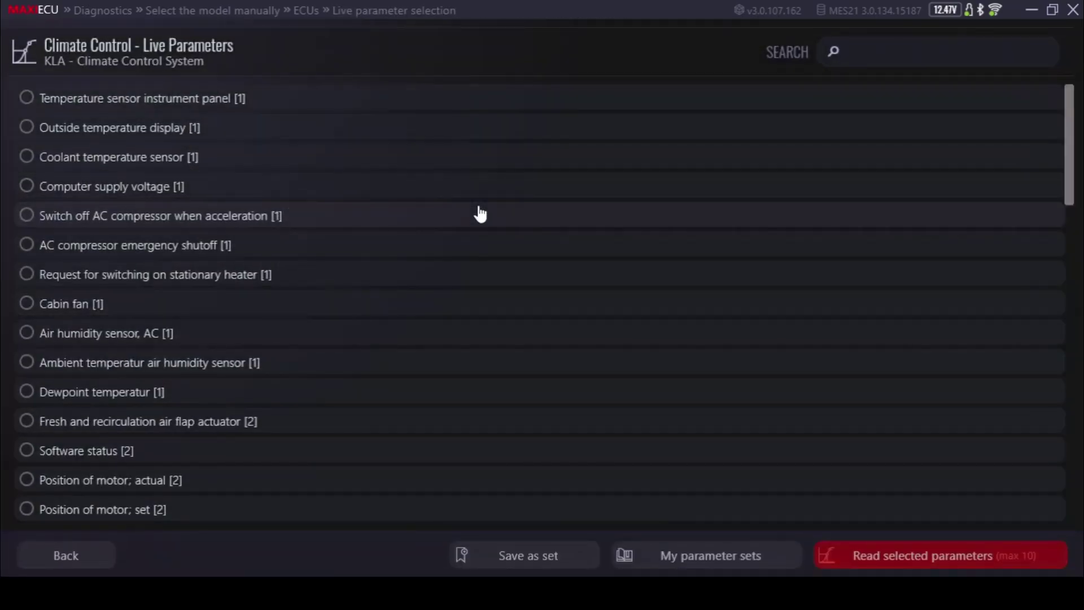
left_click_drag(1075, 125, 1072, 80)
left_click(46, 557)
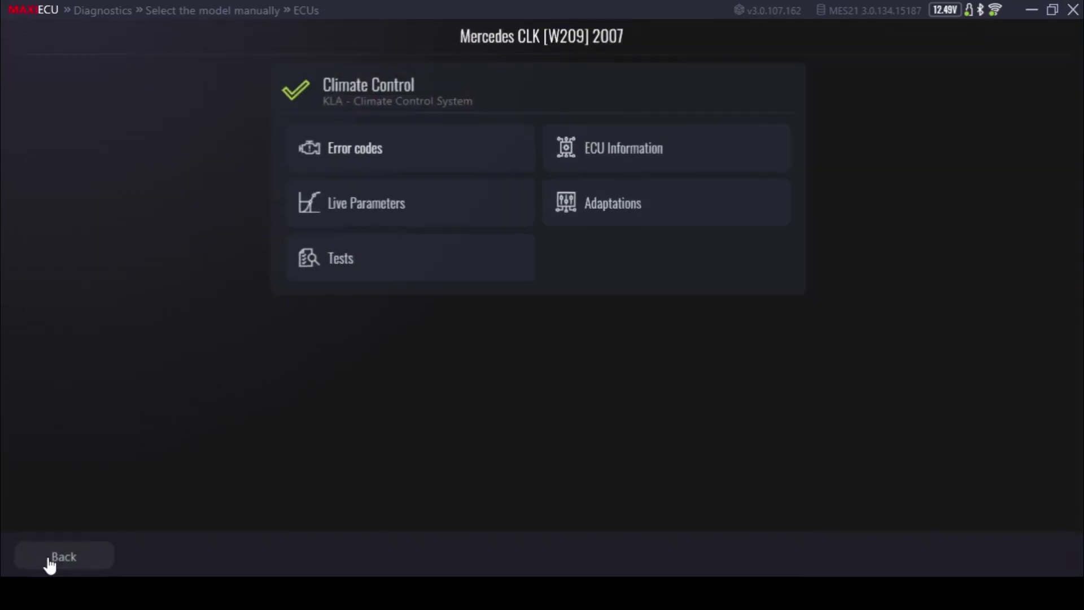
- Review the Climate Control ECU's available tests and adaptations, and return to the ECU list
left_click(425, 275)
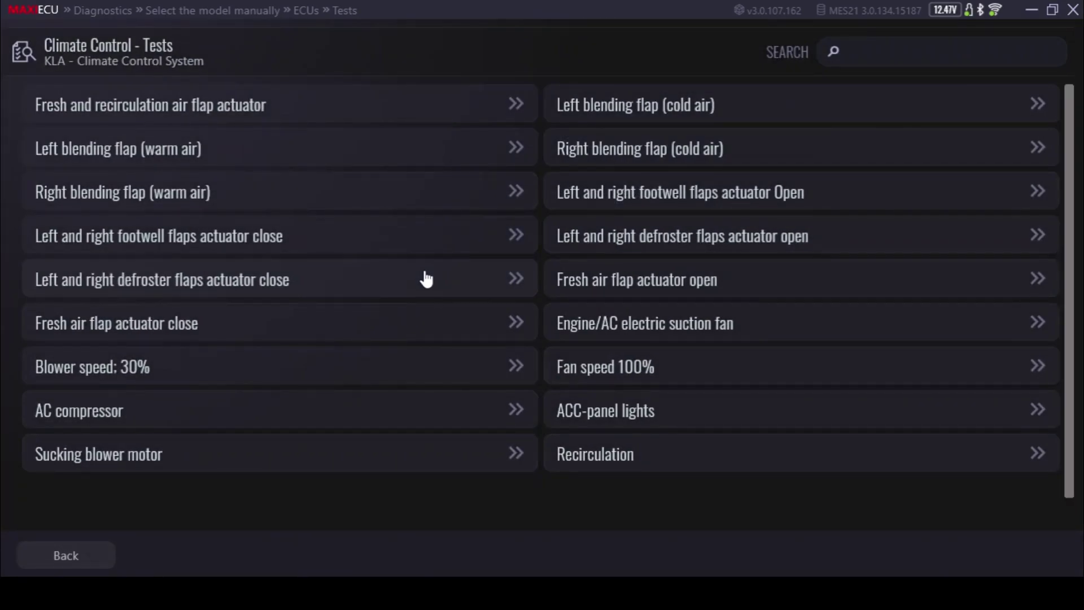
left_click_drag(1069, 193, 1075, 228)
left_click(45, 558)
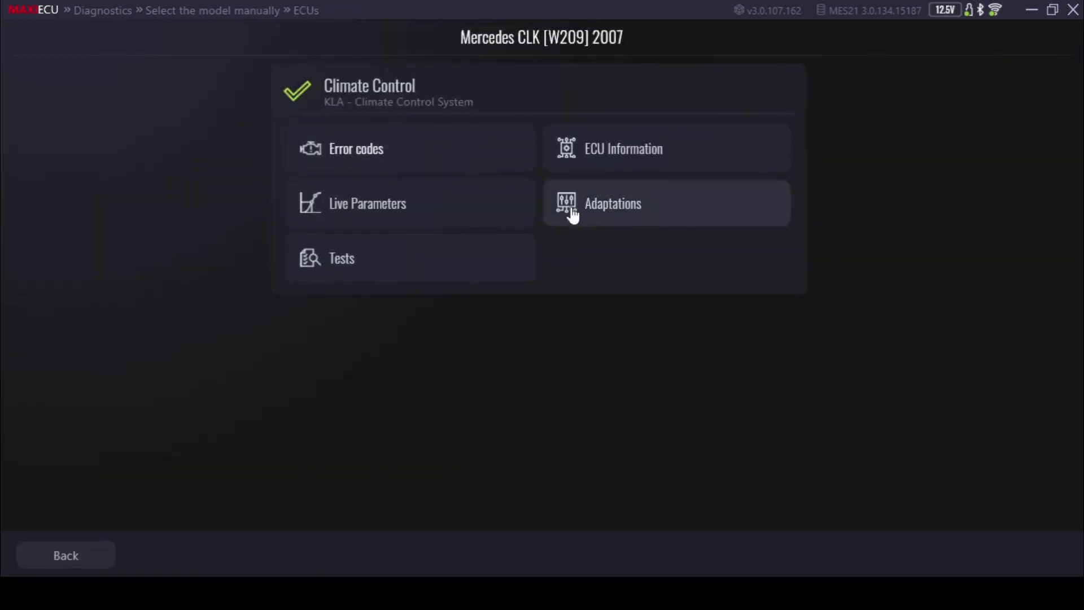
left_click(605, 208)
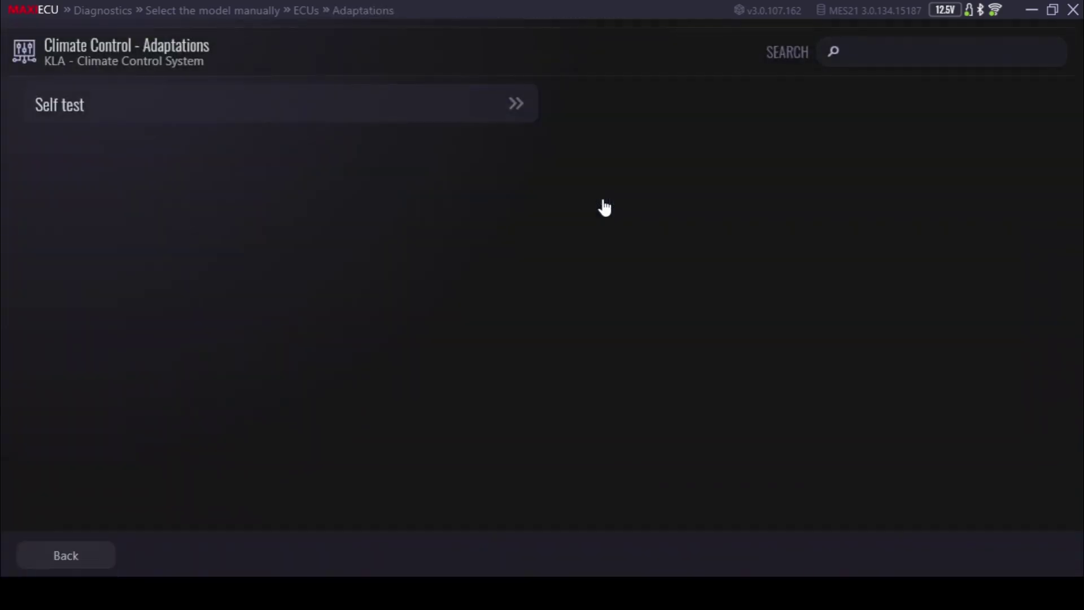
left_click(79, 554)
left_click(81, 558)
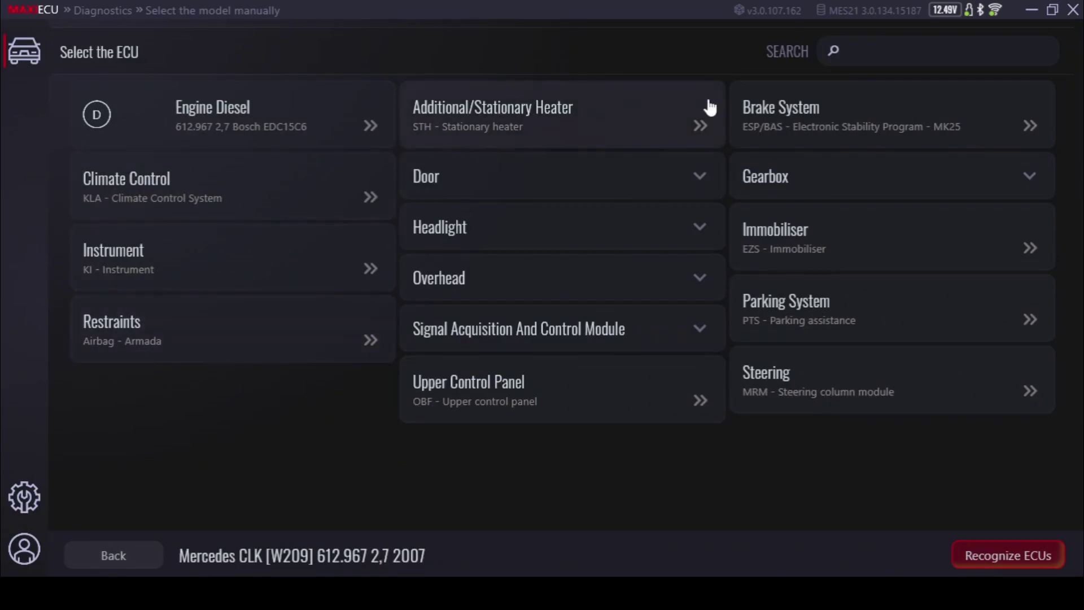
- Connect to the Brake System ECU and review its available adaptations and live parameters
left_click(778, 128)
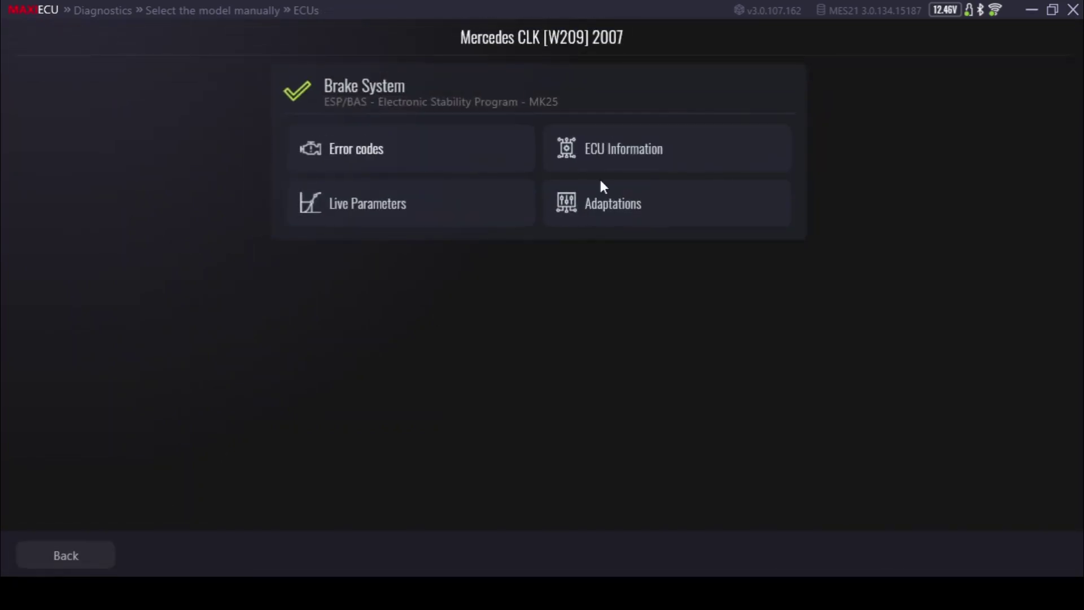
left_click(623, 205)
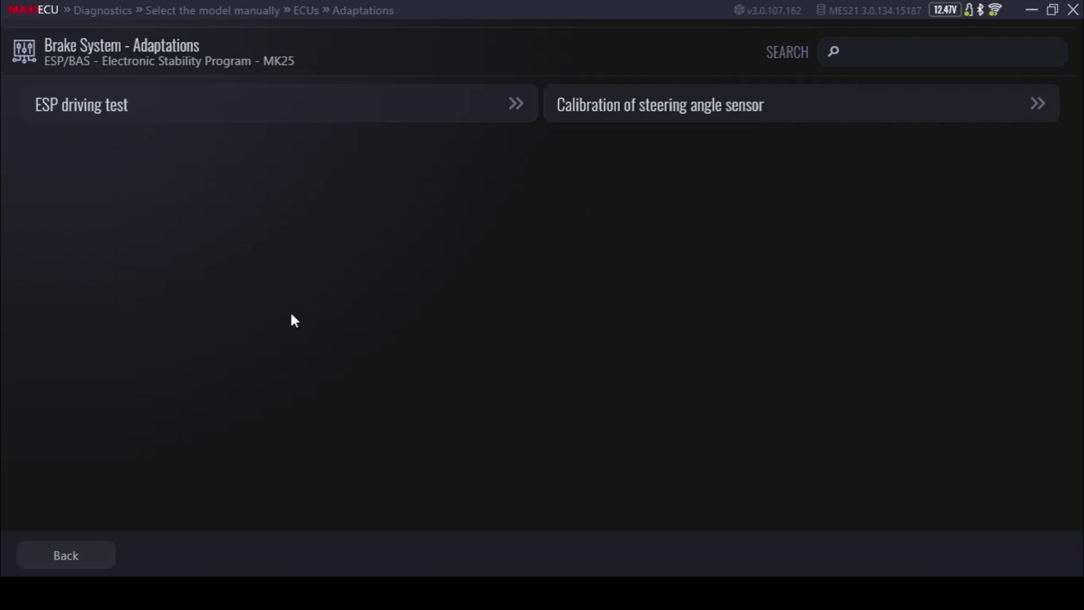
left_click(71, 550)
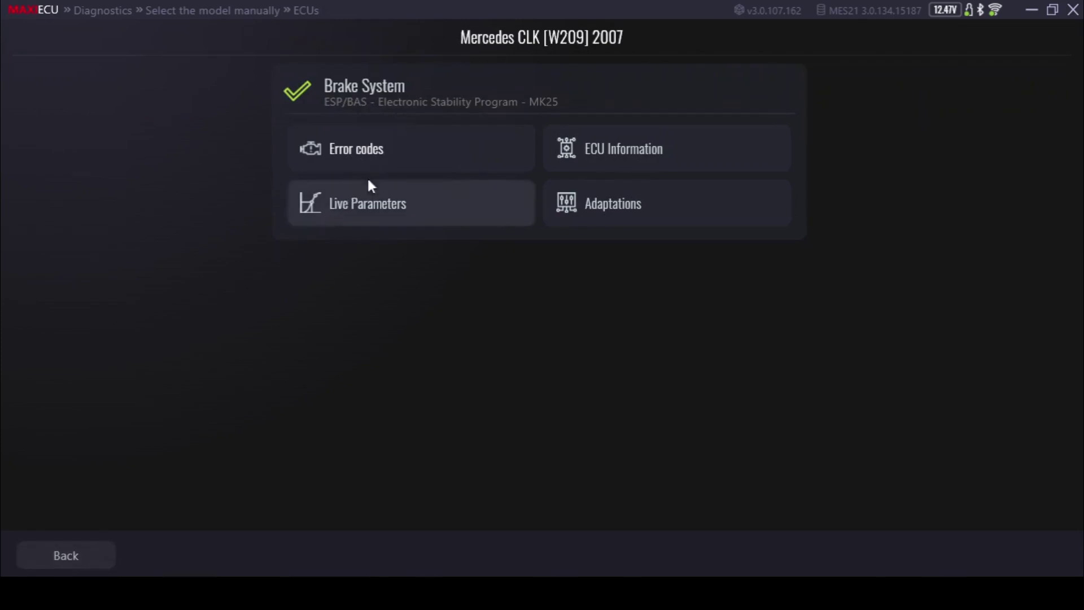
left_click(374, 206)
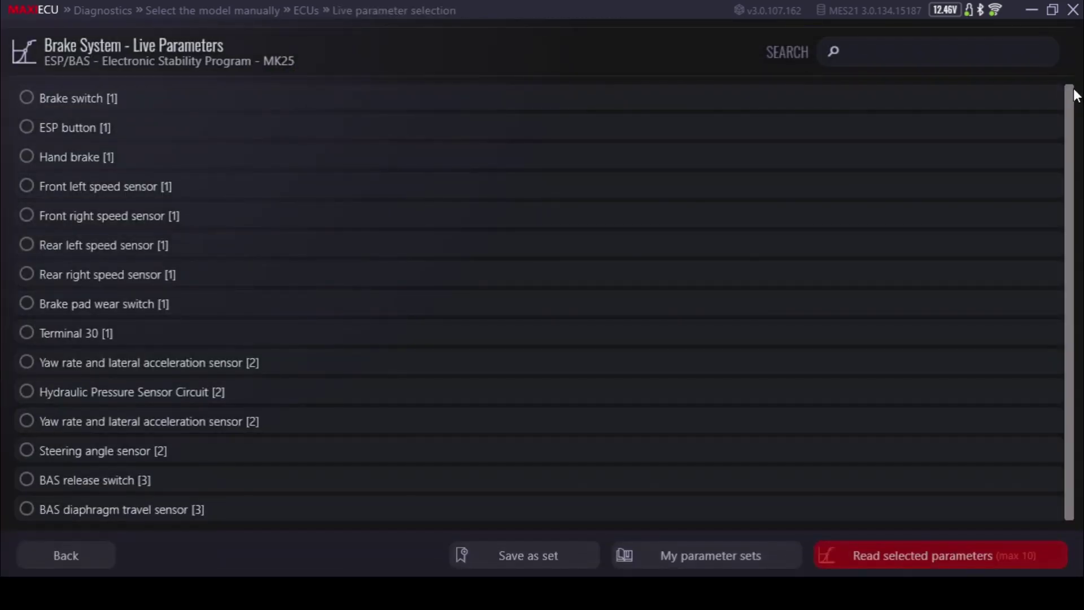
left_click_drag(1076, 95, 1076, 134)
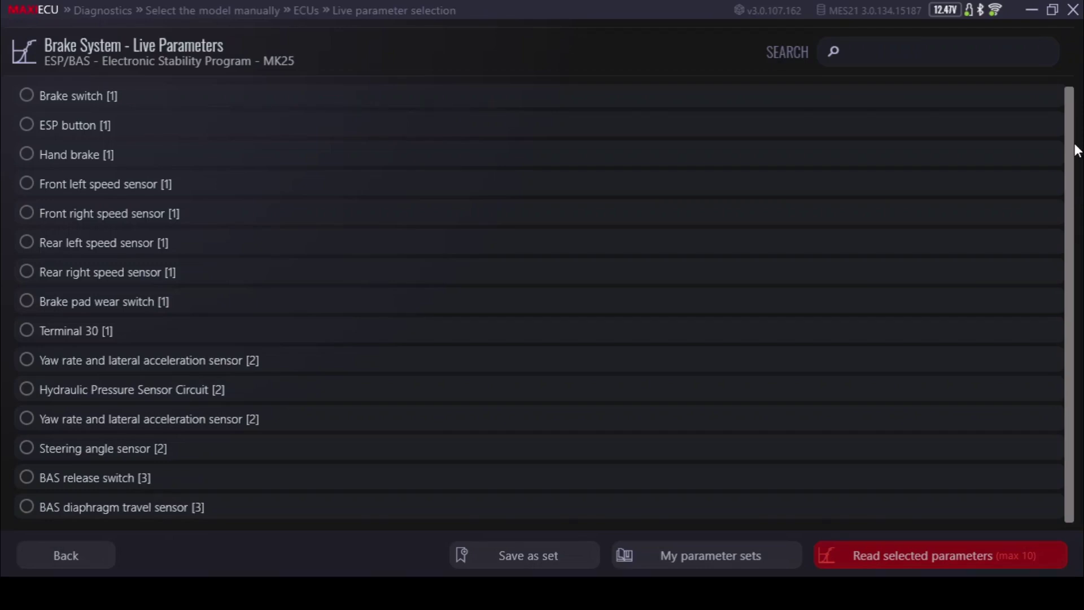
- Leave the Brake System ECU, review the adaptations available for the 7G-Tronic / EGS53 Gearbox ECU, and return to the ECU list
left_click(84, 559)
left_click(83, 559)
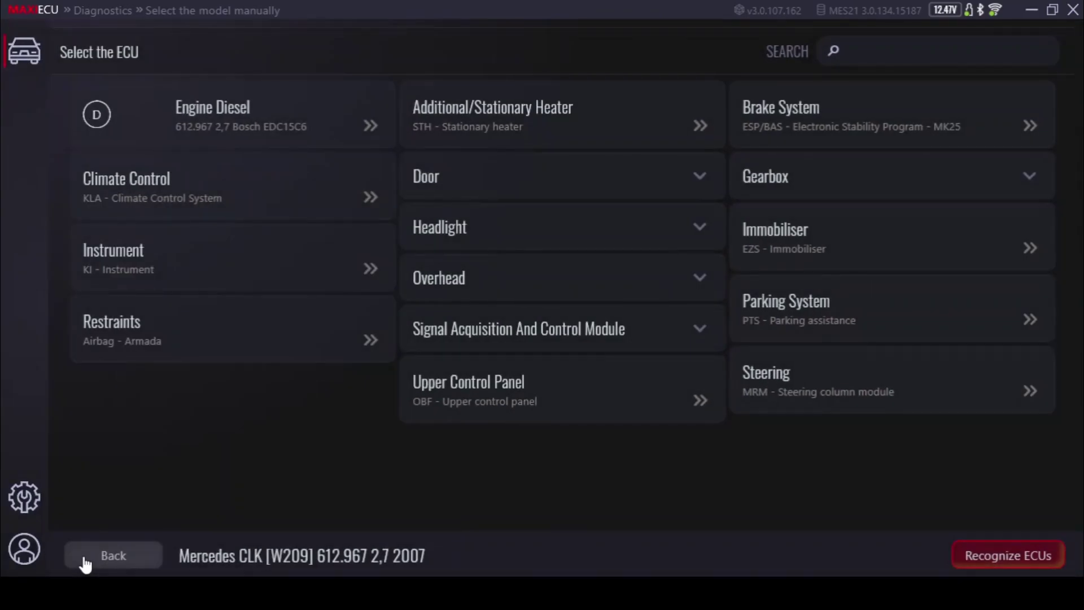
left_click(772, 190)
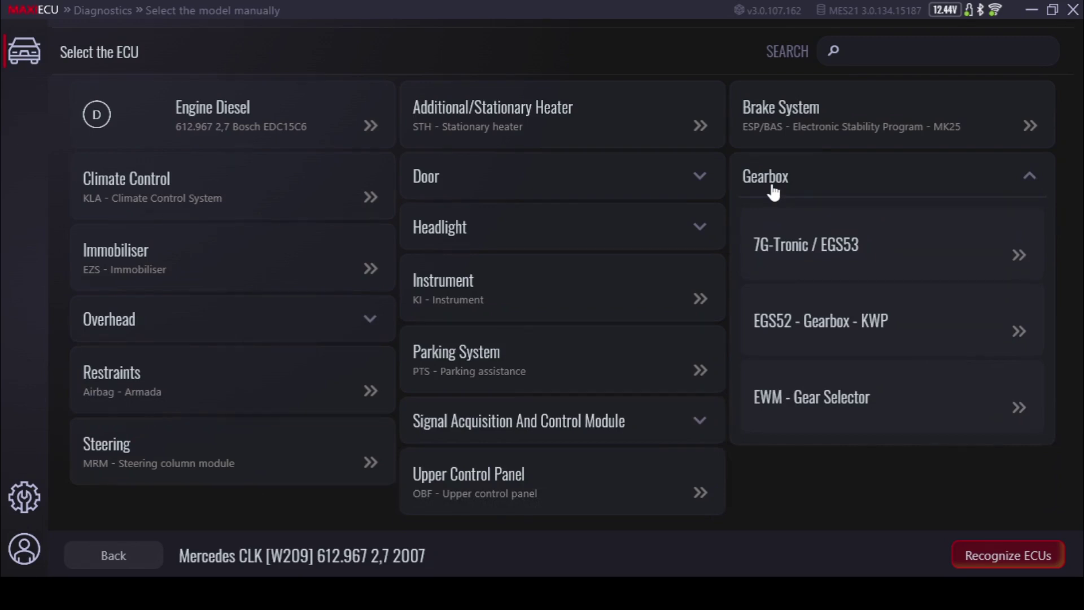
left_click(794, 247)
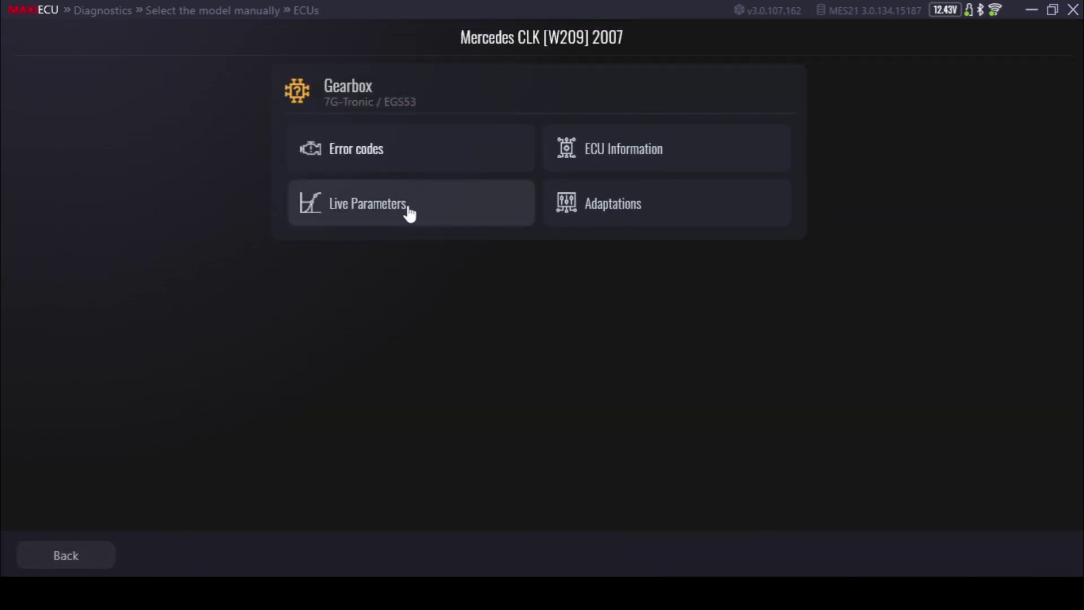
left_click(592, 209)
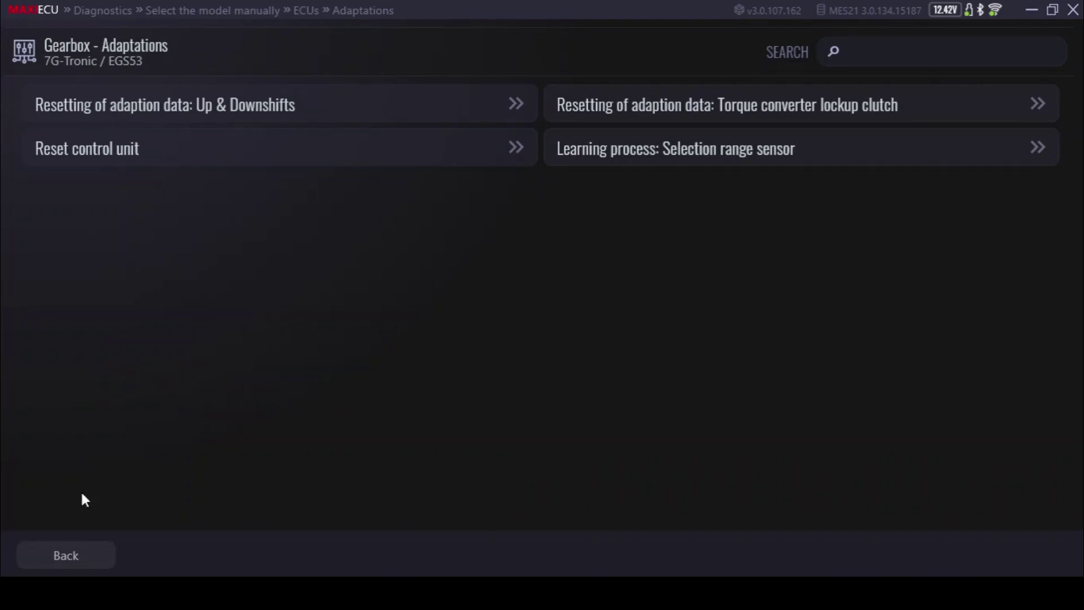
left_click(76, 564)
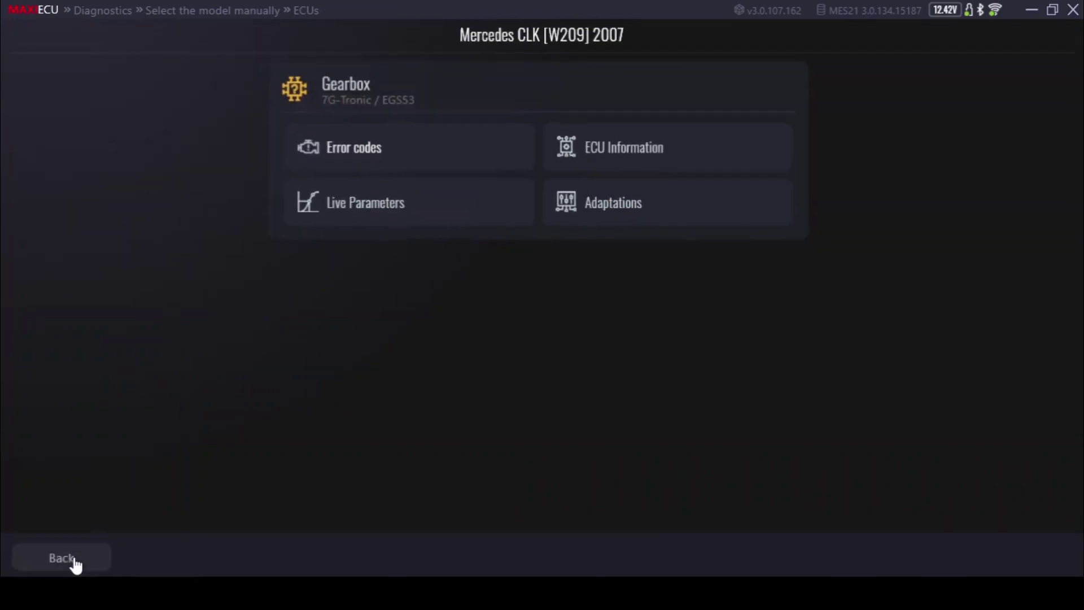
left_click(76, 564)
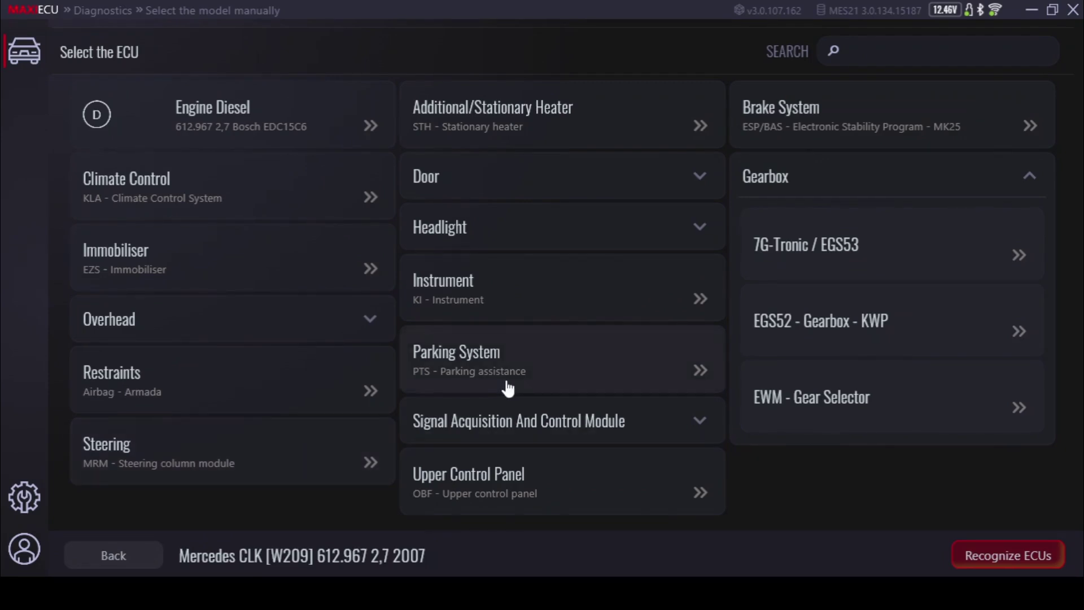
- Connect to the Immobiliser ECU, check its error codes and available live parameters, and return to the ECU list
left_click(150, 263)
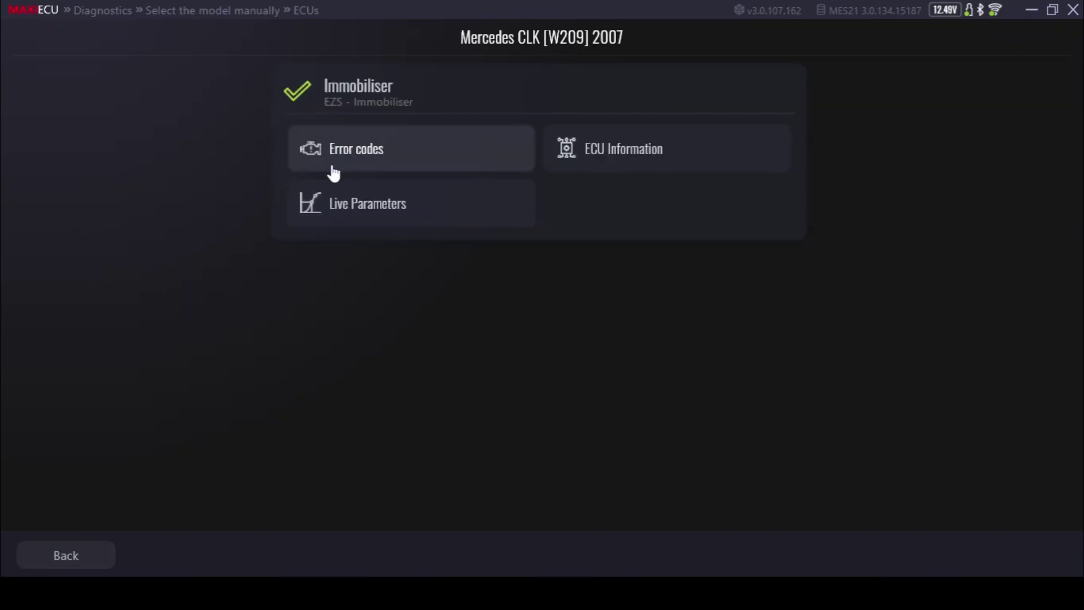
left_click(358, 156)
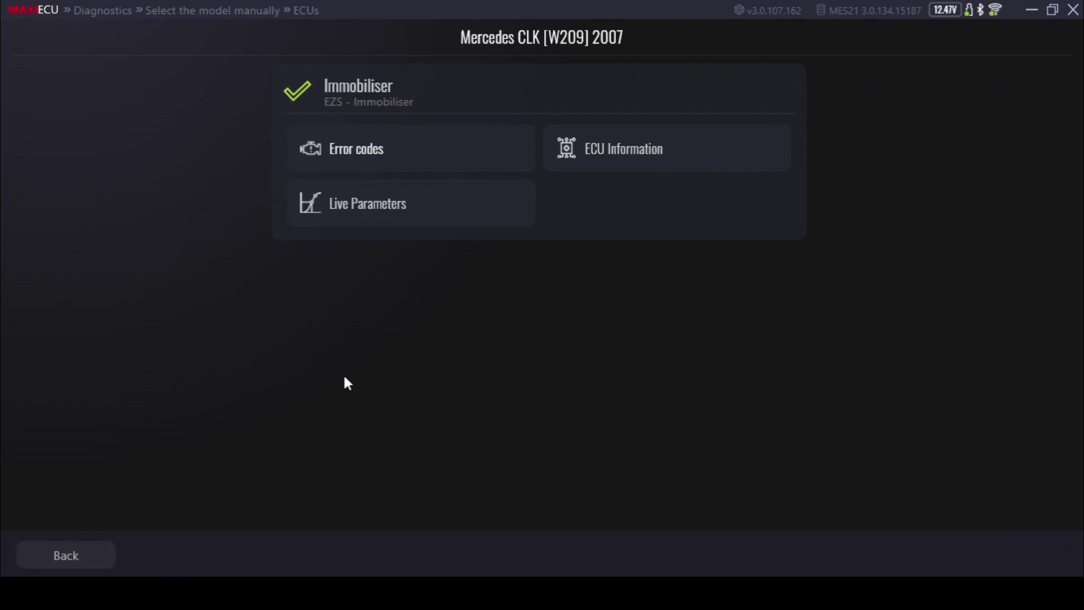
left_click(406, 230)
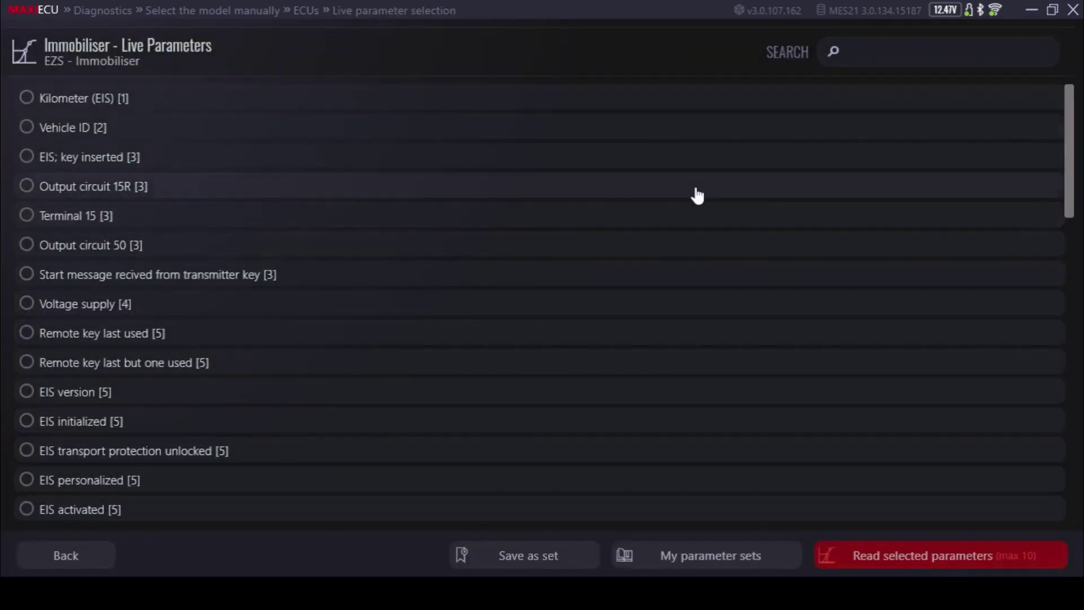
left_click_drag(1073, 176, 1075, 94)
left_click(84, 562)
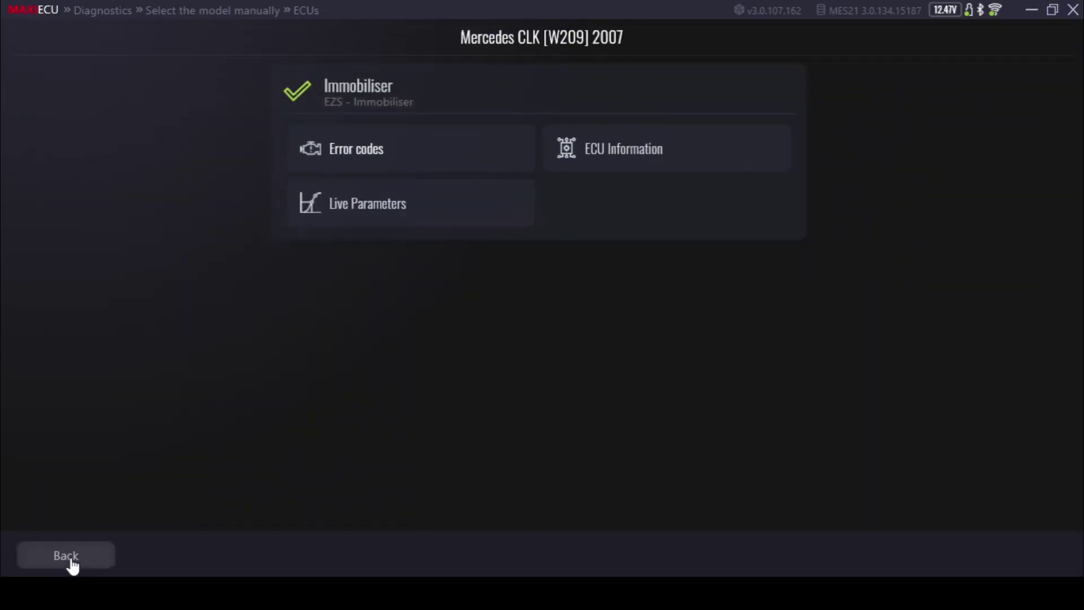
left_click(70, 563)
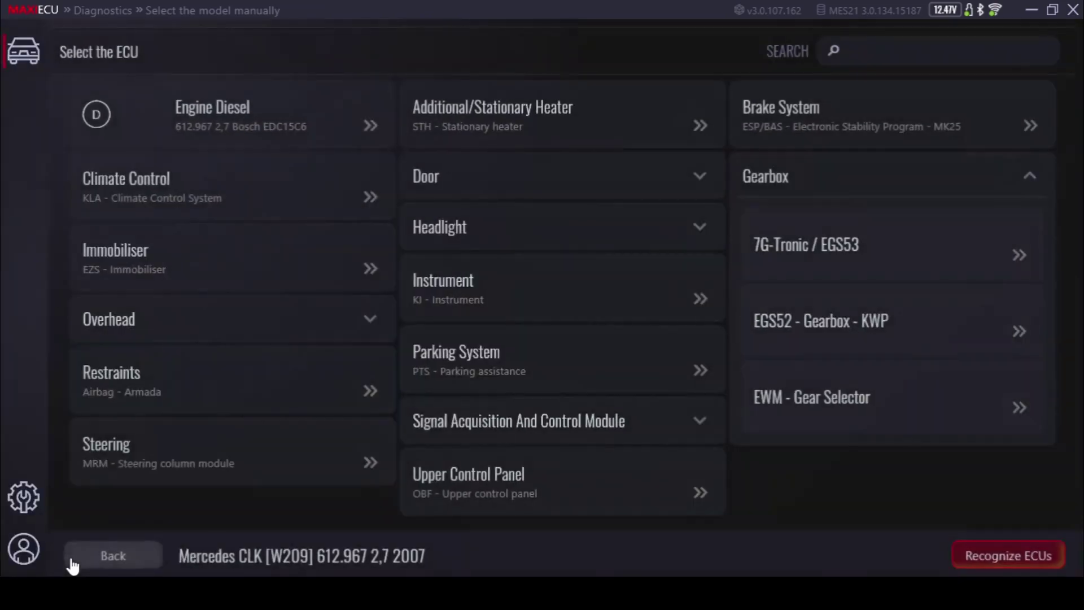
- Connect to the Restraints airbag ECU, check its error codes and full list of live parameters, and return to the ECU list
left_click(219, 387)
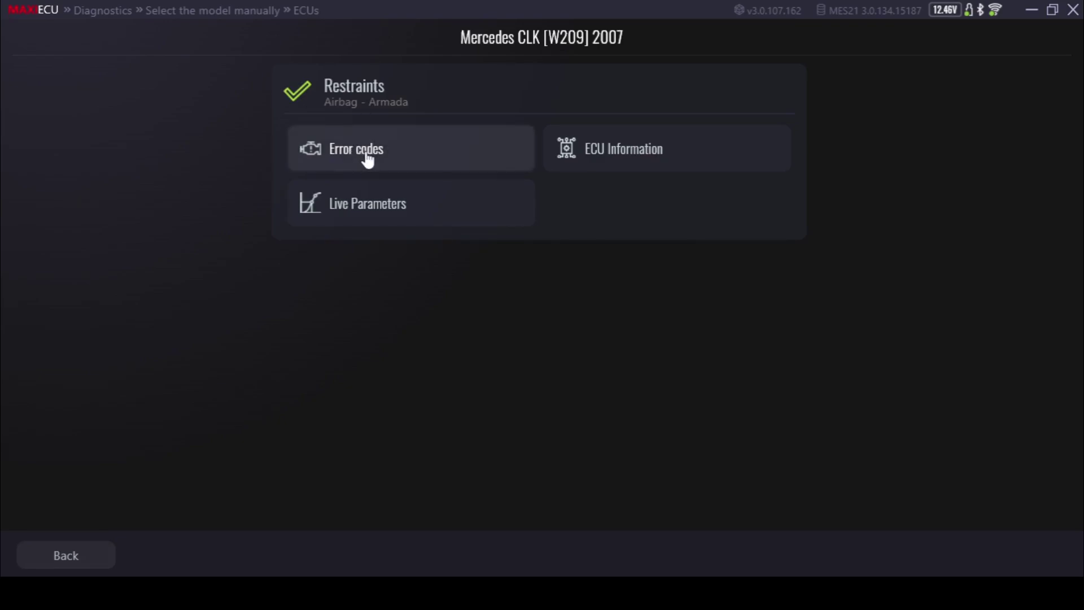
left_click(368, 160)
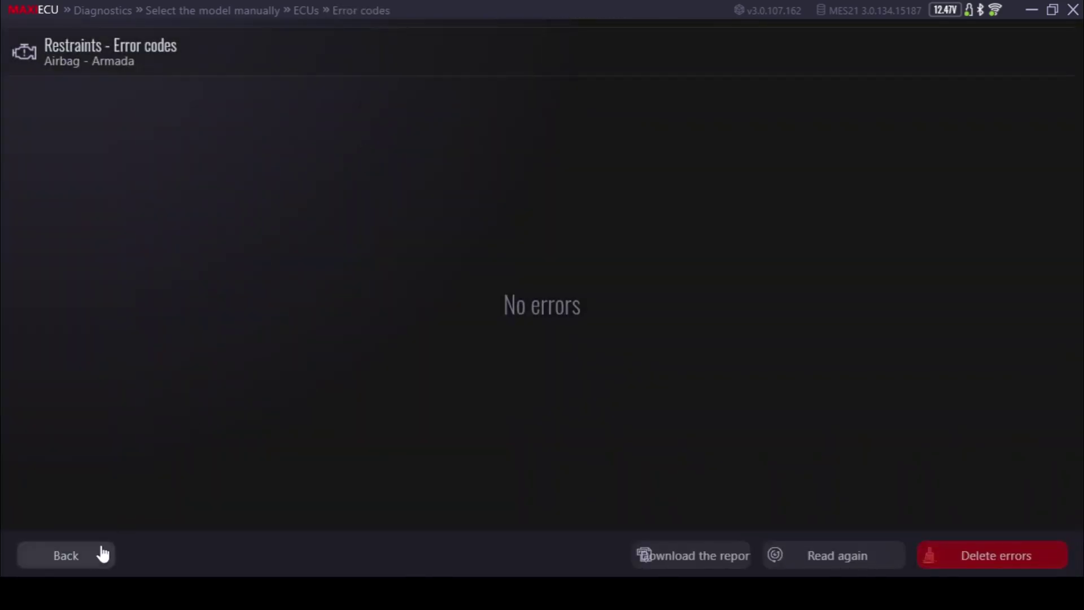
left_click(95, 559)
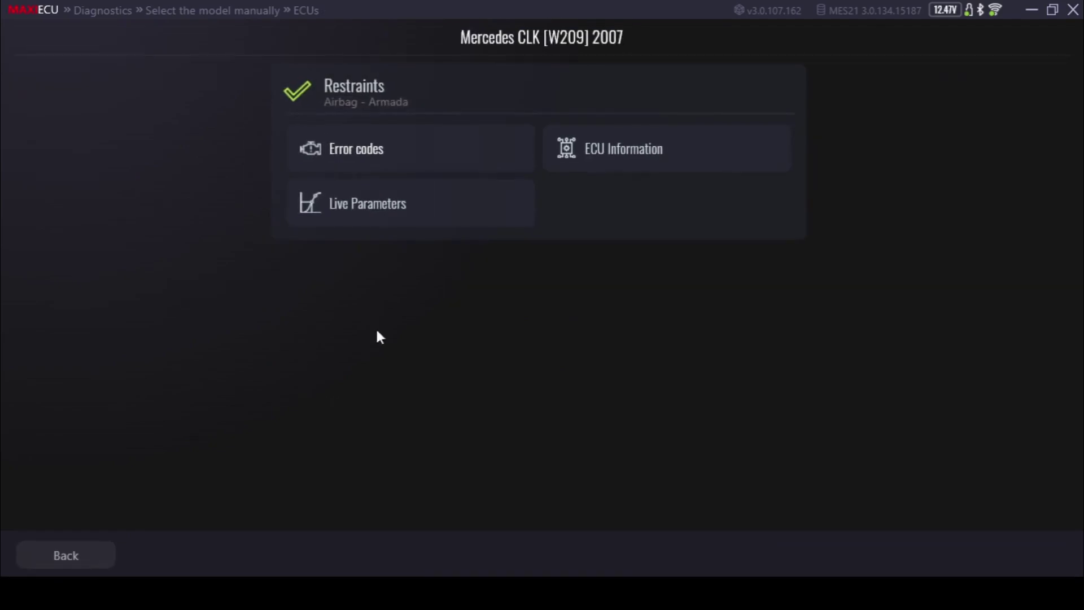
left_click(413, 202)
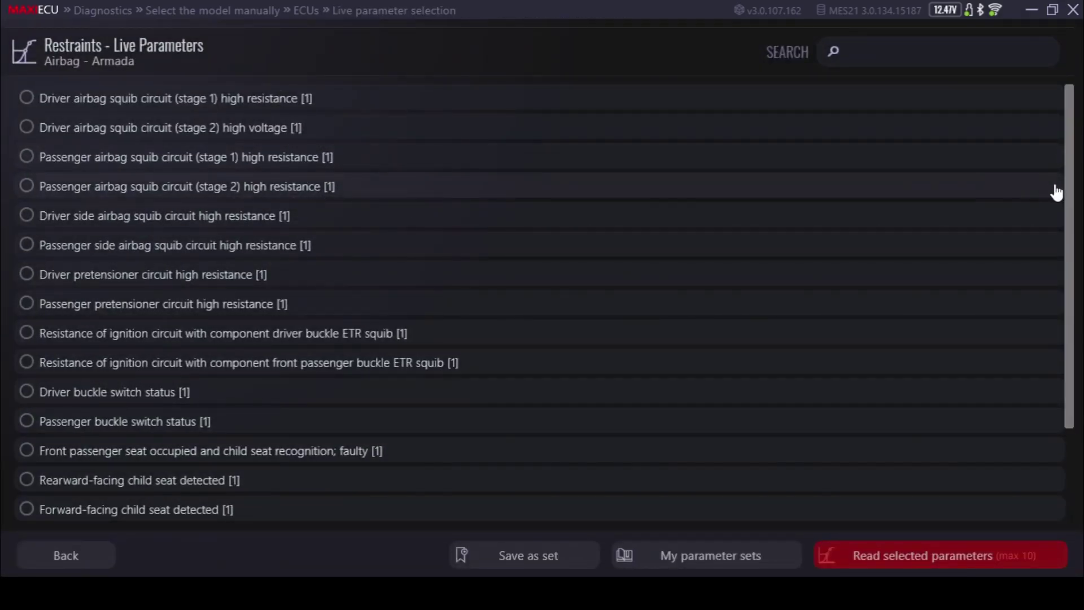
left_click_drag(1069, 195, 1069, 313)
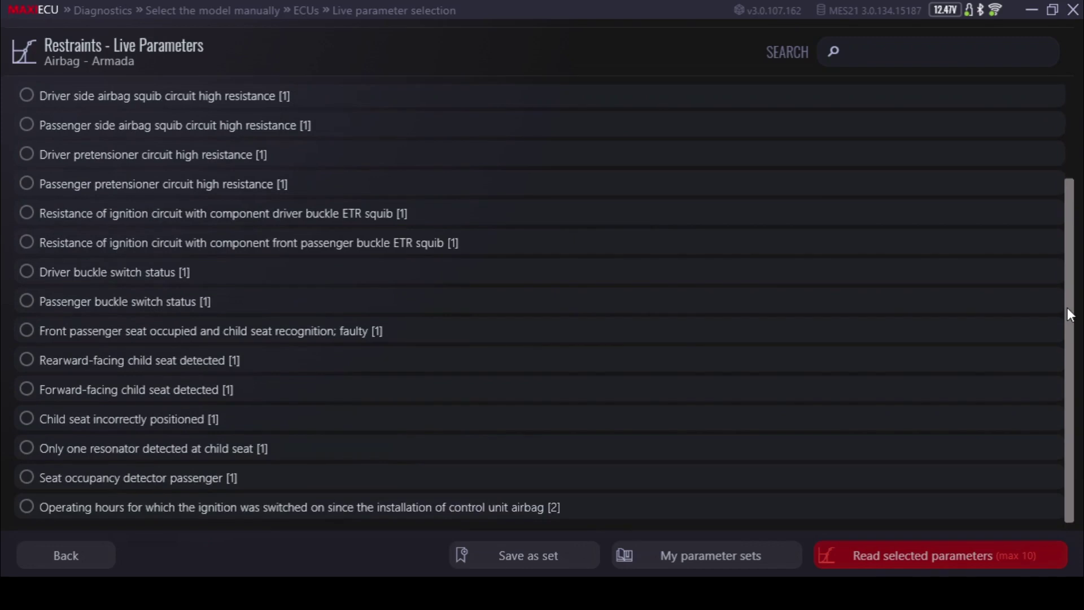
left_click(92, 557)
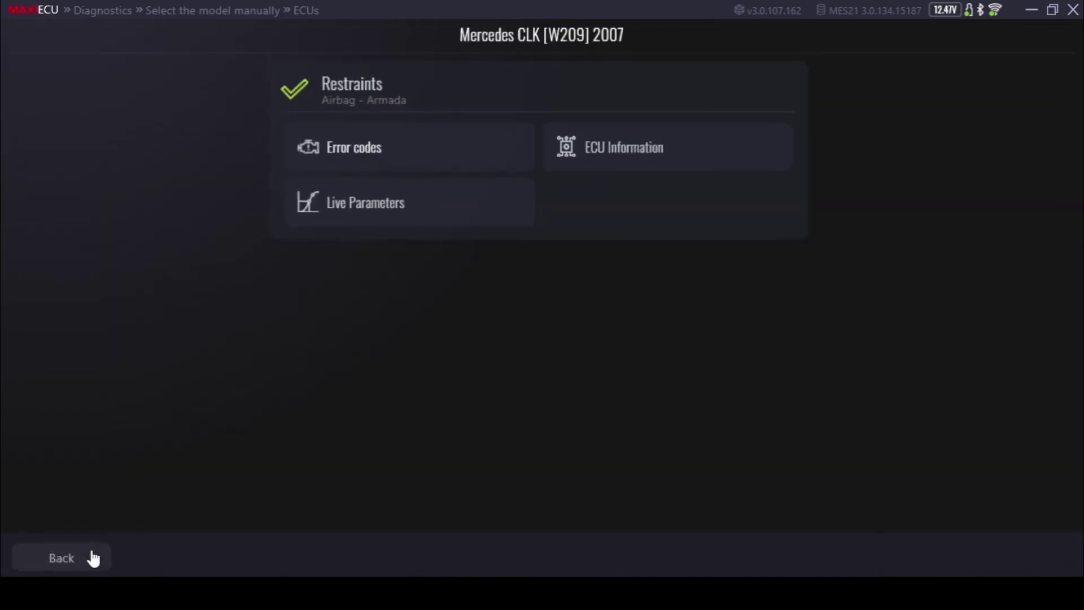
left_click(92, 557)
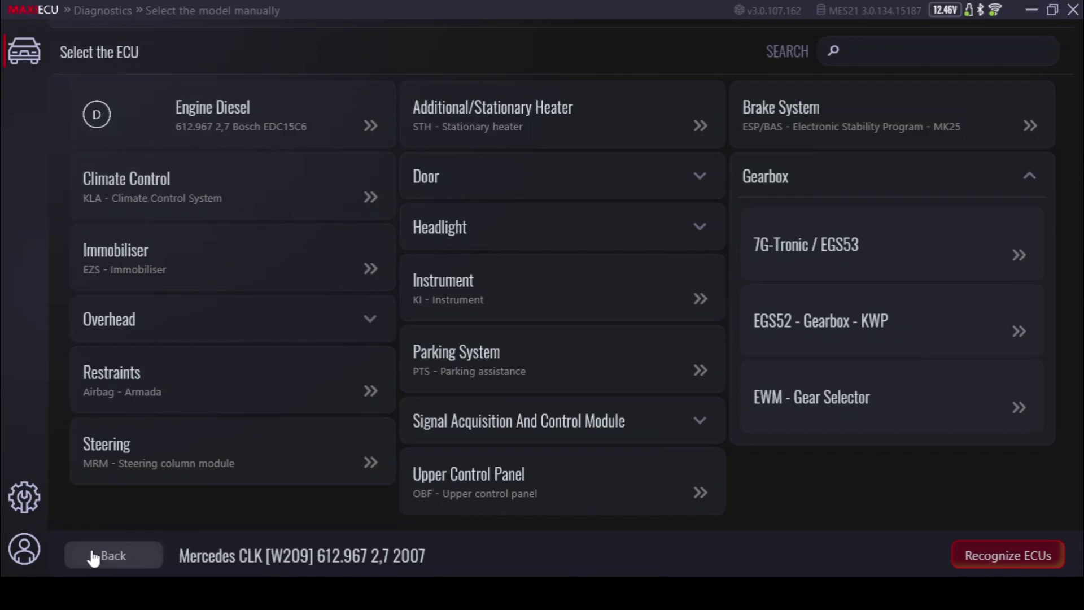
- Exit the Mercedes CLK [W209] session through the engine, model and brand selections to the Diagnostics start screen
left_click(93, 556)
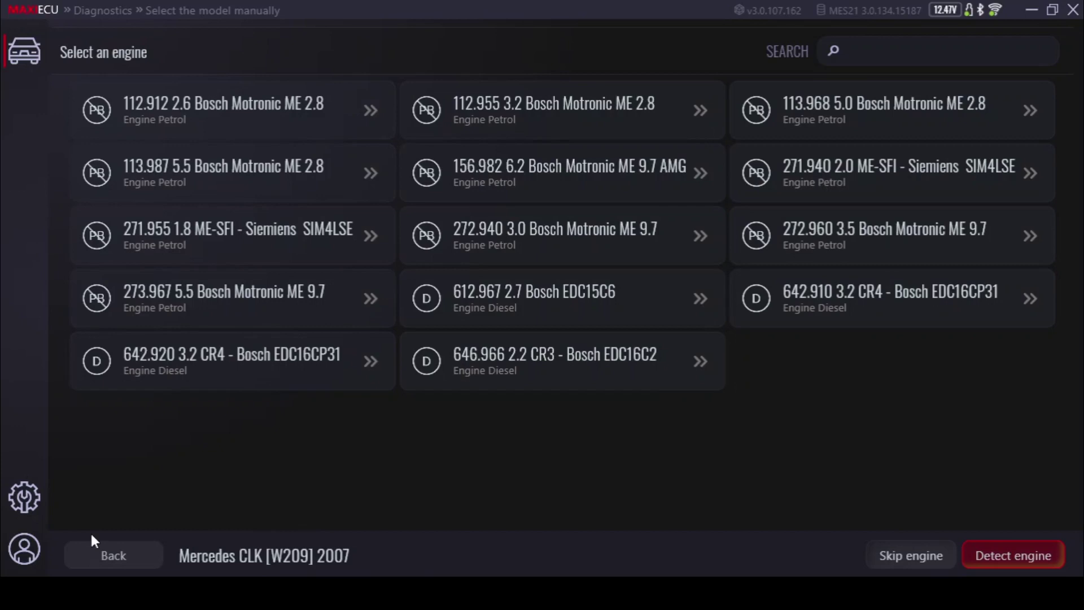
left_click(109, 555)
left_click(108, 556)
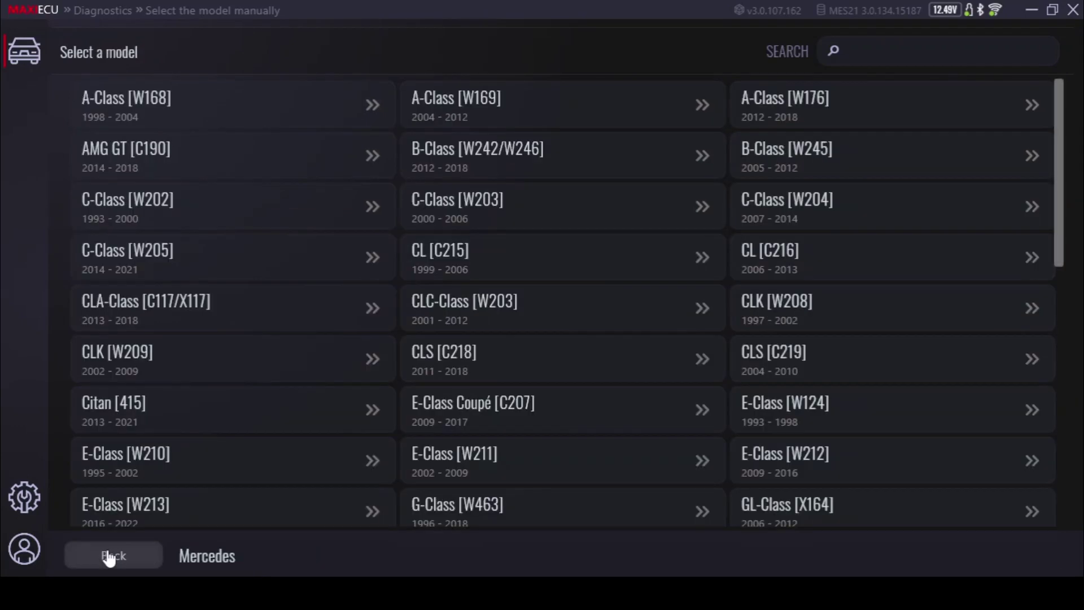
left_click(108, 556)
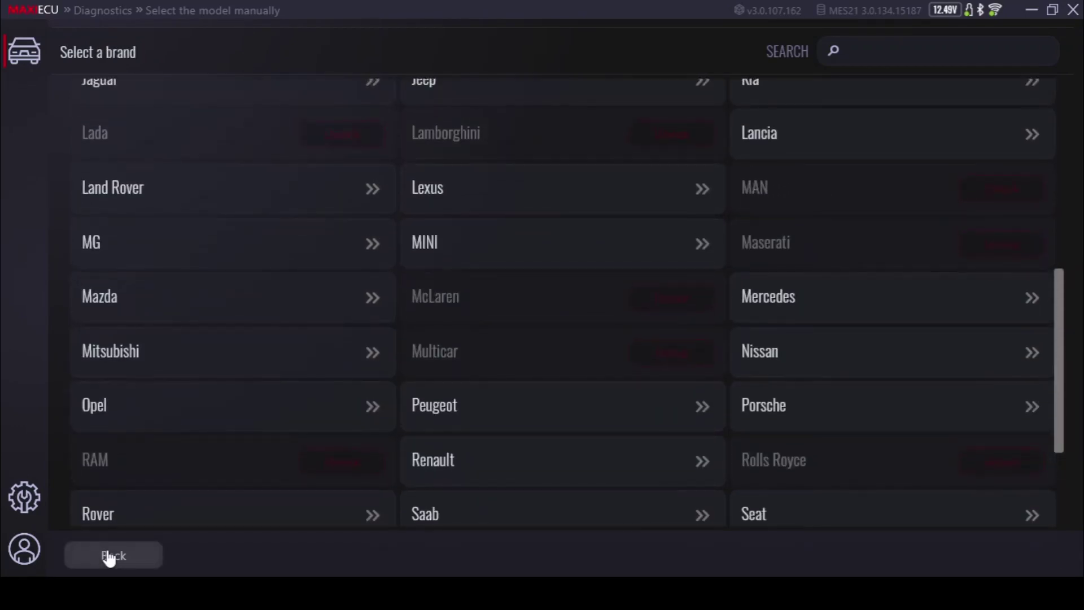
left_click(109, 556)
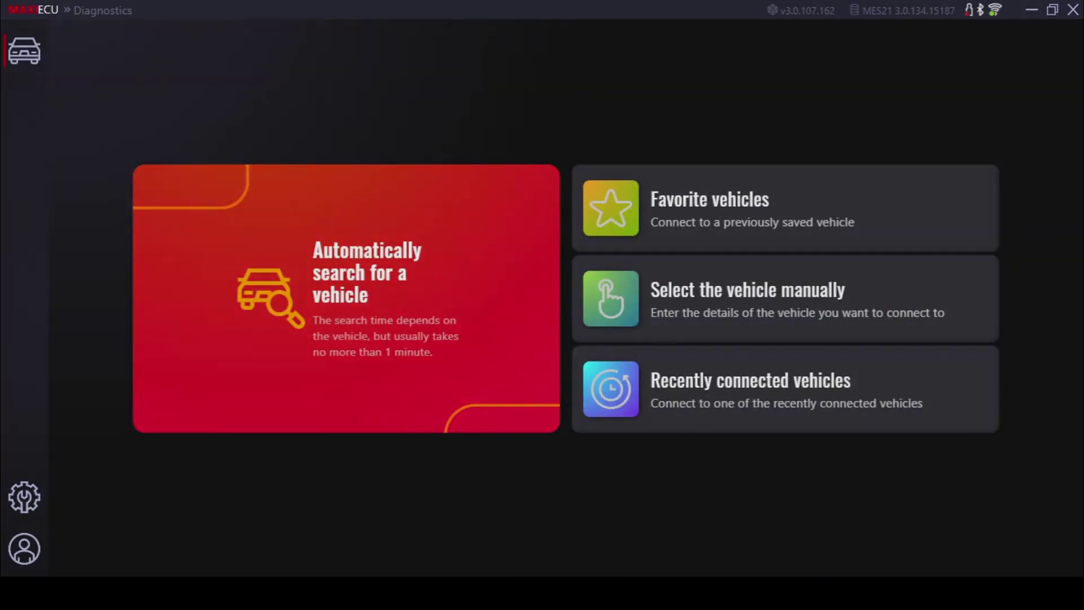